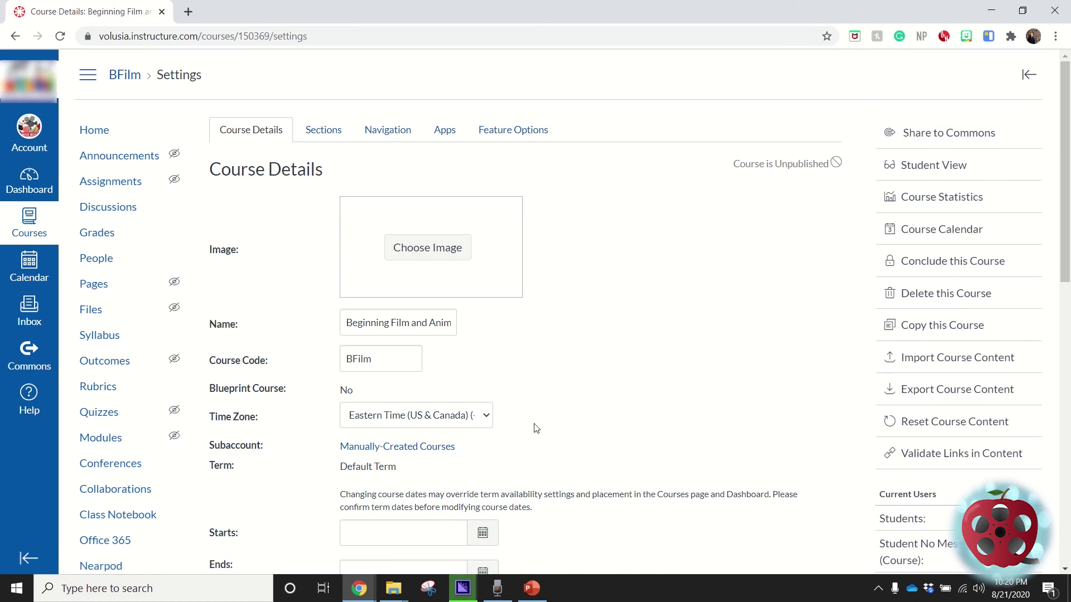
Search Unsplash for "Film" and set the course image to the hand holding a video camera against a blue sky.
{"action": "scroll", "coordinate": [535, 428], "scroll_direction": "down", "scroll_amount": 12}
{"action": "scroll", "coordinate": [535, 428], "scroll_direction": "up", "scroll_amount": 10}
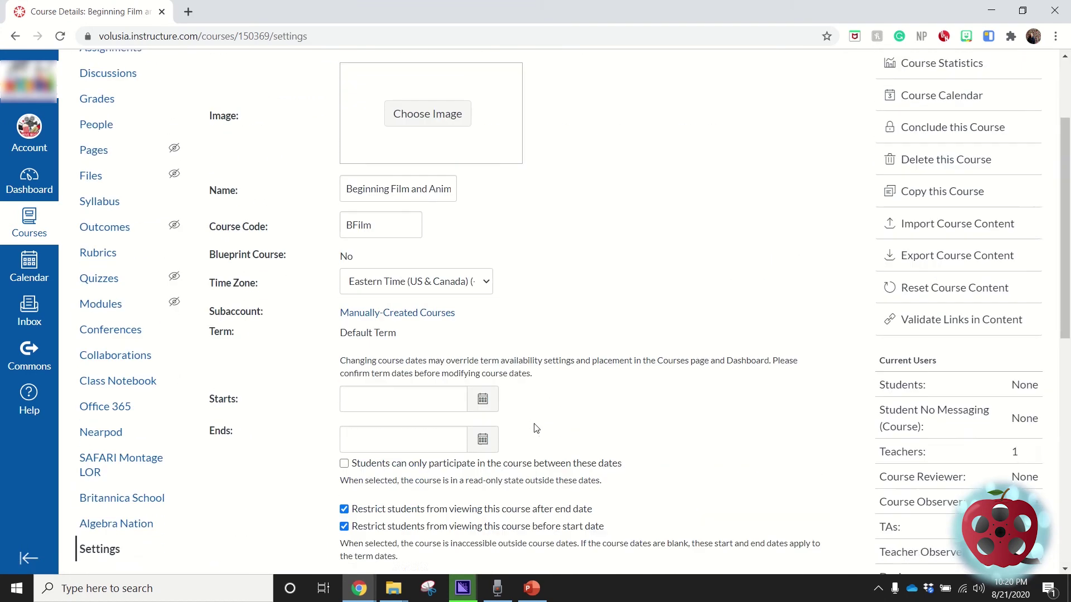
{"action": "scroll", "coordinate": [535, 428], "scroll_direction": "up", "scroll_amount": 1}
{"action": "scroll", "coordinate": [535, 428], "scroll_direction": "up", "scroll_amount": 2}
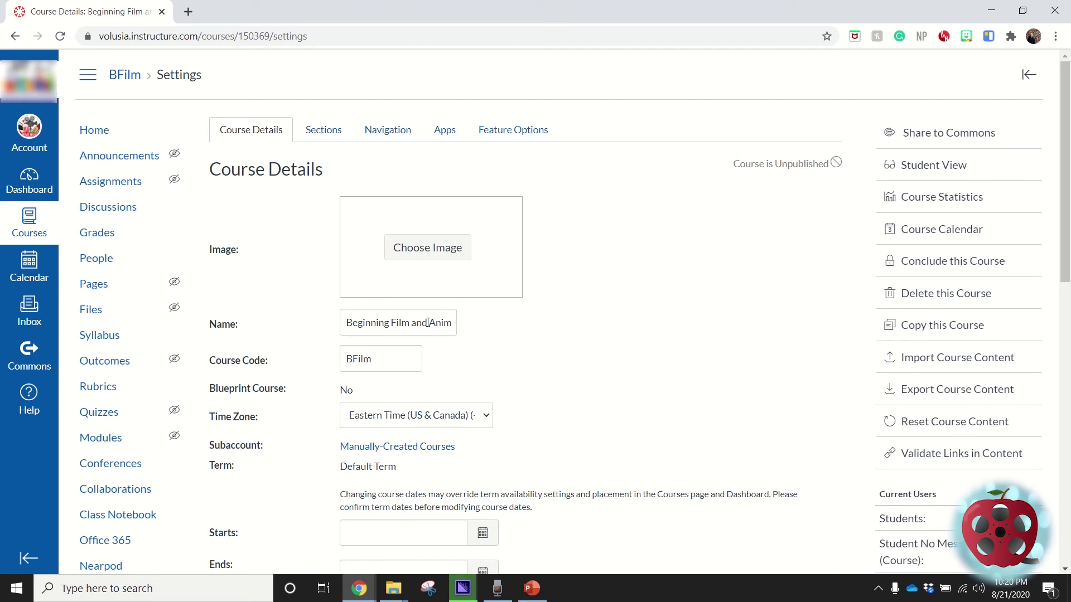
{"action": "left_click", "coordinate": [448, 247]}
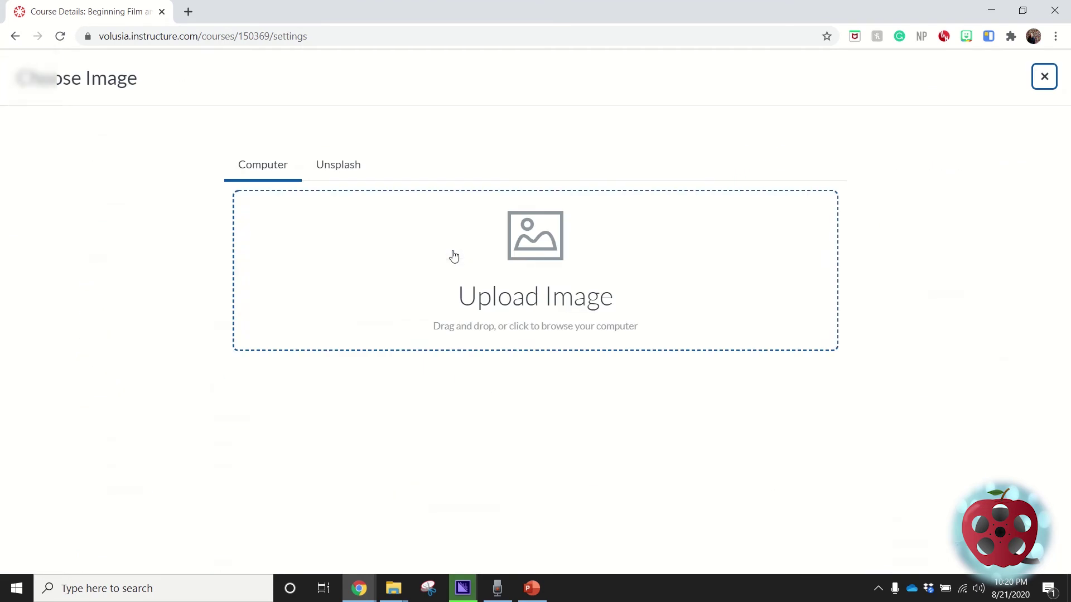
{"action": "left_click", "coordinate": [340, 163]}
{"action": "left_click", "coordinate": [410, 249]}
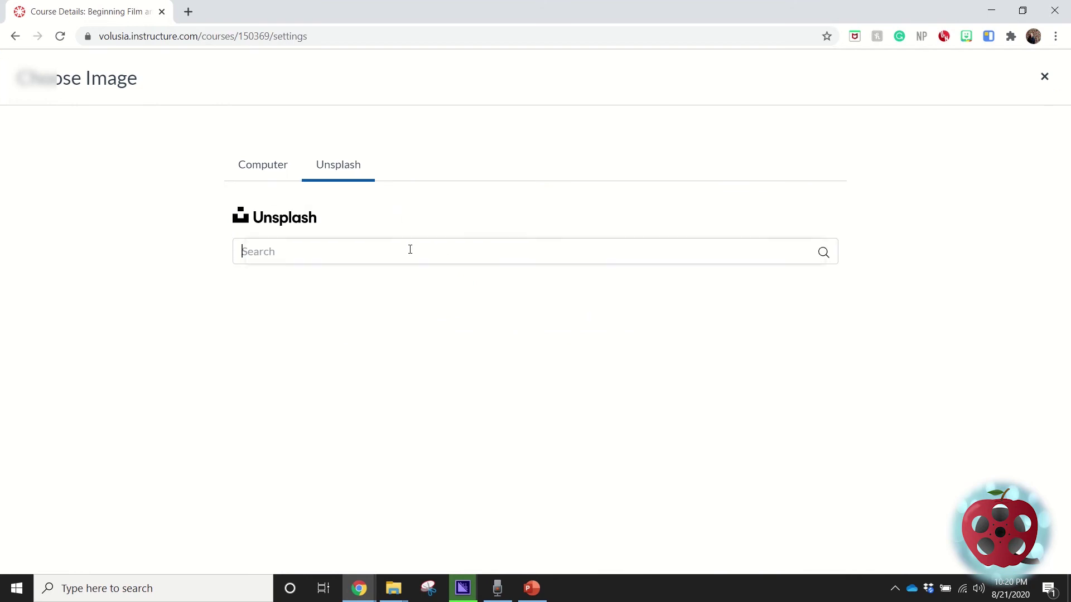
{"action": "type", "text": "Film"}
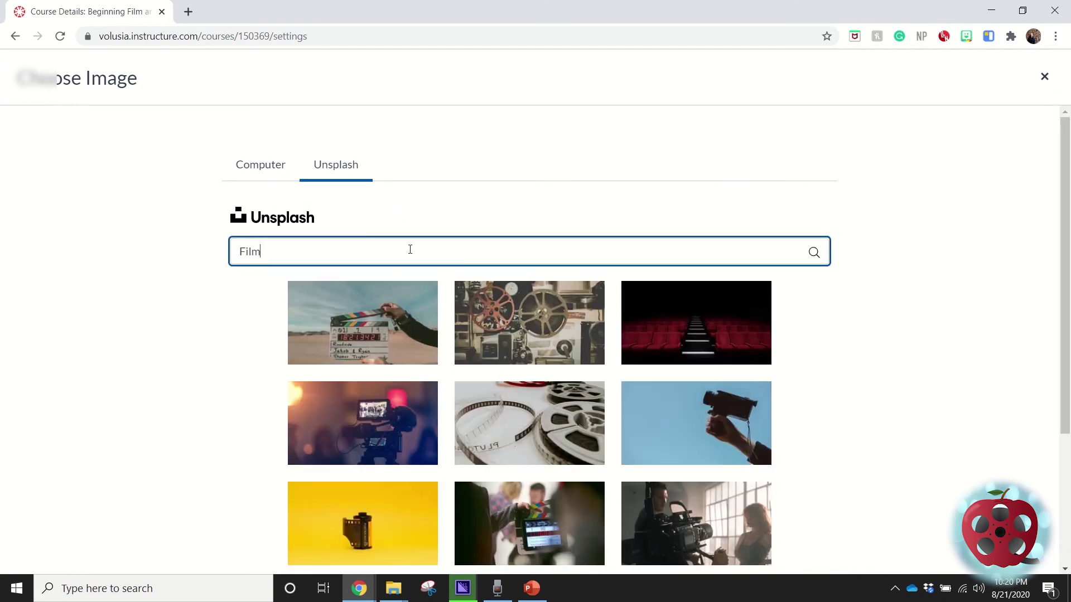
{"action": "left_click", "coordinate": [682, 440]}
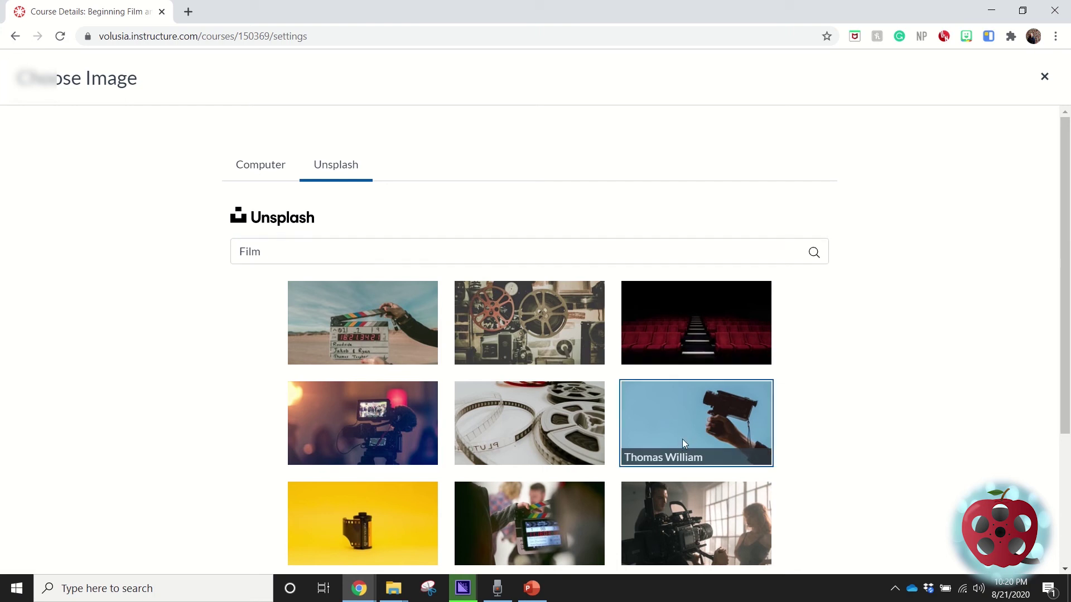
Set the course start date to Aug 31, 2020.
{"action": "scroll", "coordinate": [633, 373], "scroll_direction": "down", "scroll_amount": 3}
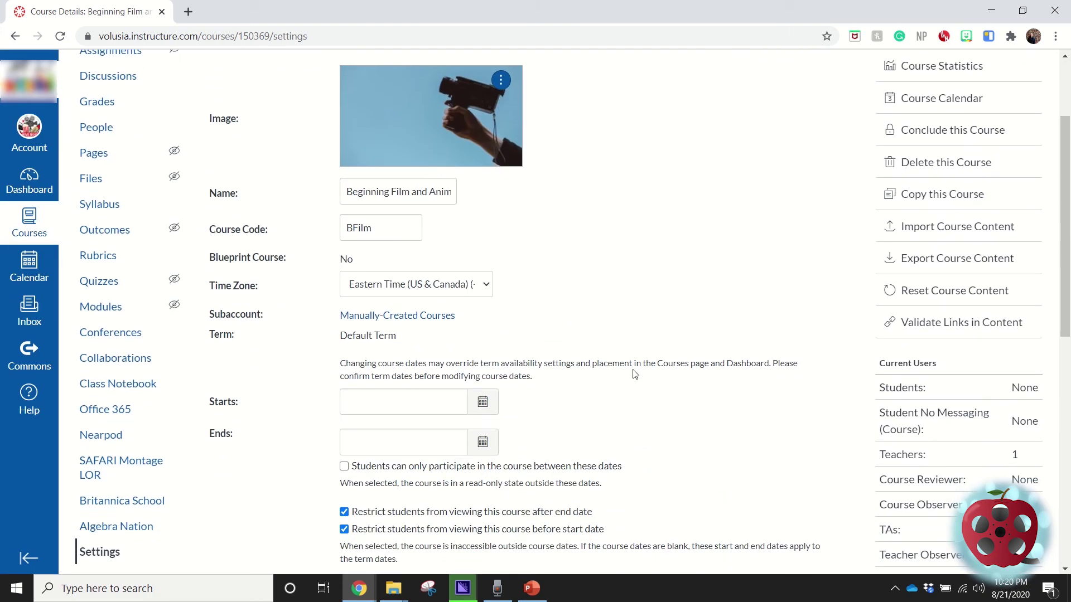
{"action": "scroll", "coordinate": [635, 374], "scroll_direction": "down", "scroll_amount": 4}
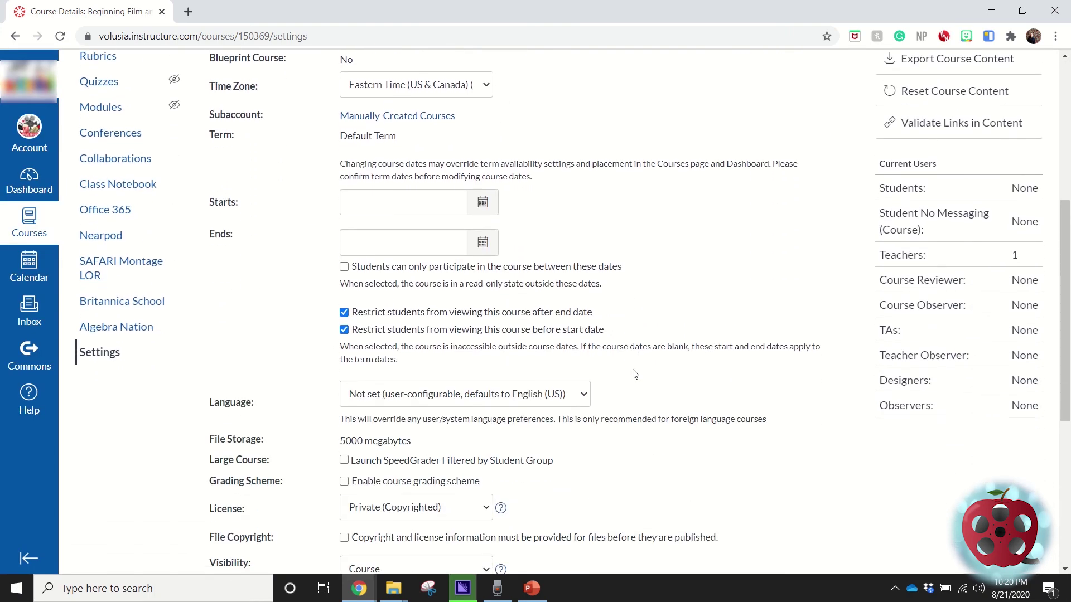
{"action": "scroll", "coordinate": [496, 186], "scroll_direction": "up", "scroll_amount": 2}
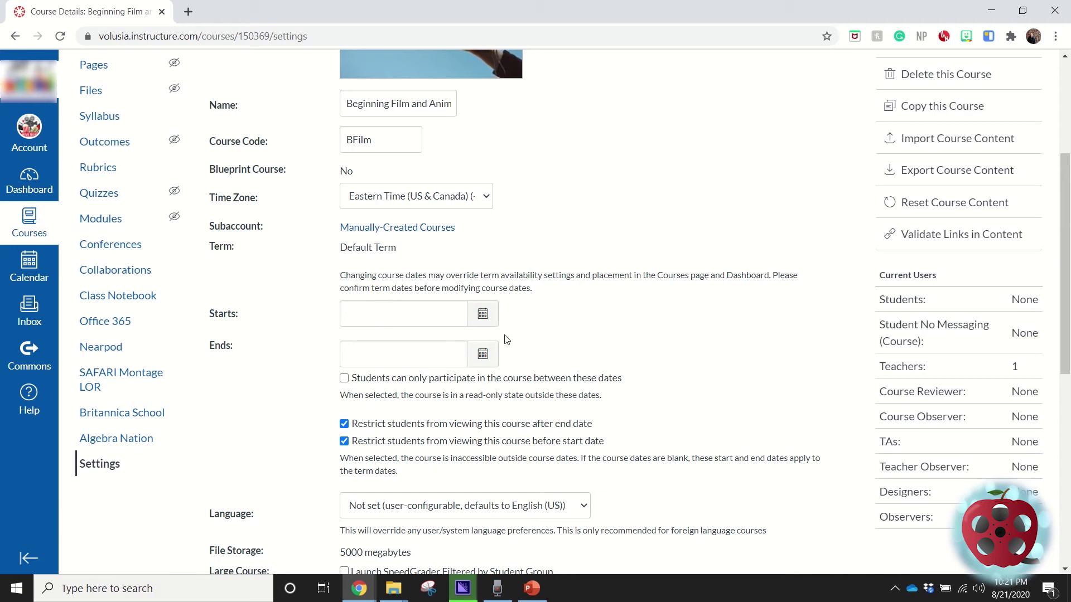
{"action": "left_click", "coordinate": [482, 314]}
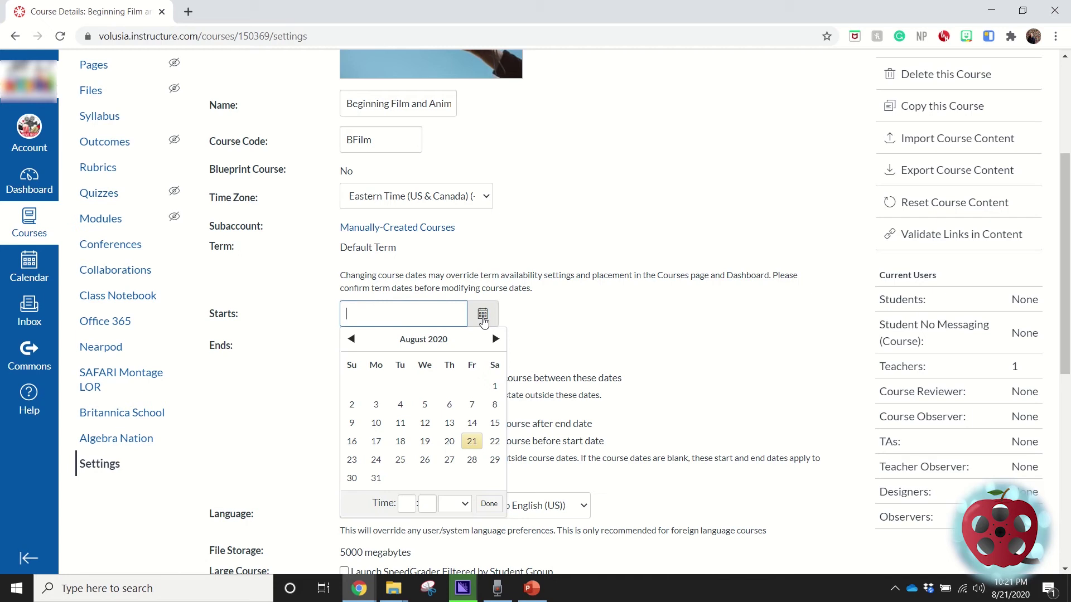
{"action": "left_click", "coordinate": [376, 478]}
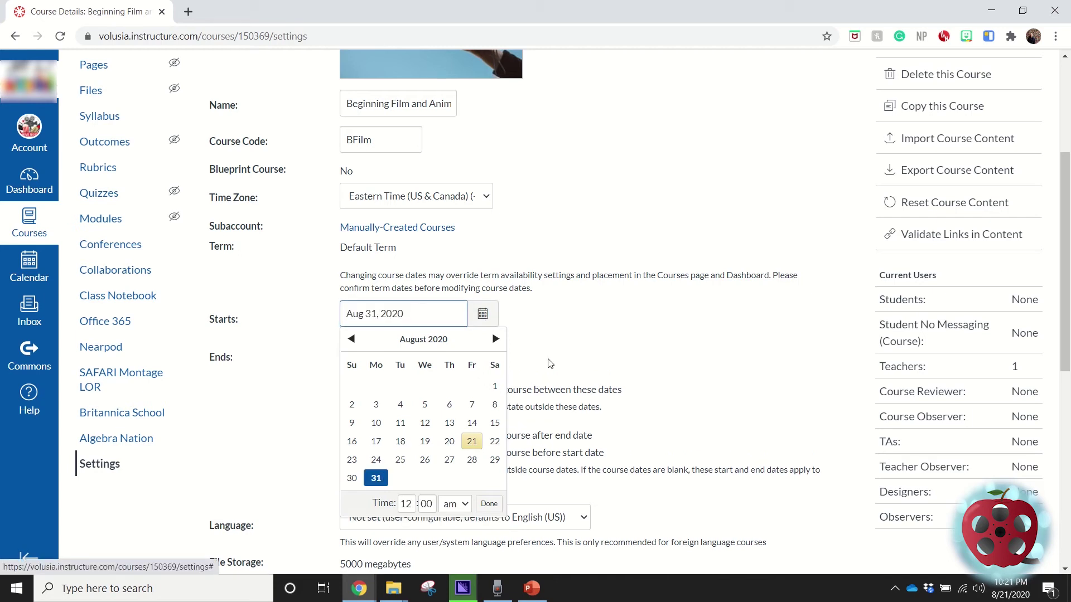
{"action": "left_click", "coordinate": [566, 349]}
Set the course end date to Jun 30, 2021.
{"action": "left_click", "coordinate": [482, 365]}
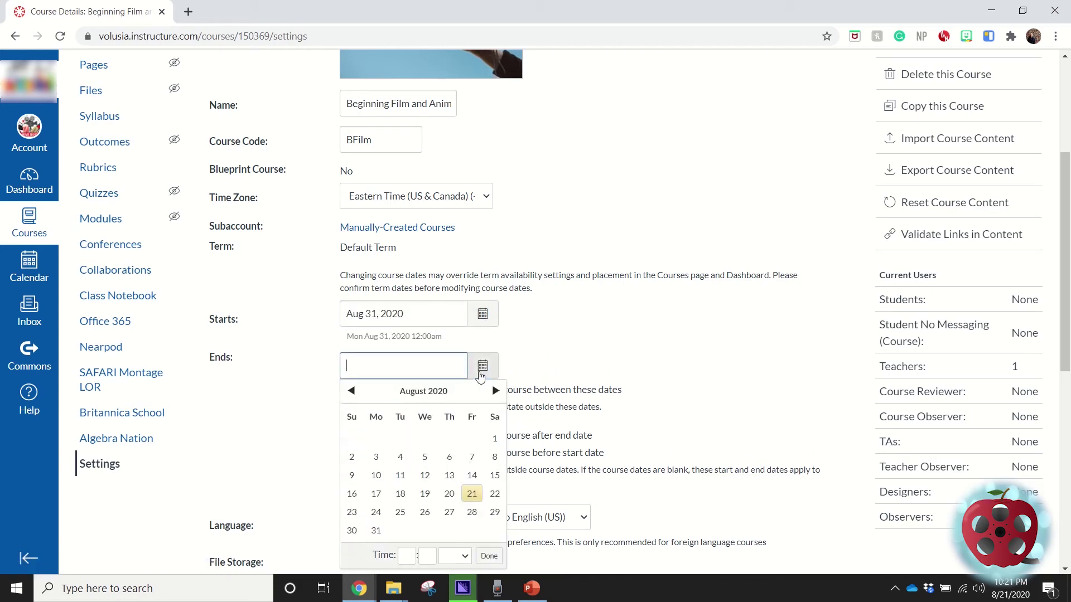
{"action": "left_click", "coordinate": [496, 391]}
{"action": "double_click", "coordinate": [496, 391]}
{"action": "double_click", "coordinate": [496, 391]}
{"action": "double_click", "coordinate": [496, 391]}
{"action": "double_click", "coordinate": [496, 391]}
{"action": "left_click", "coordinate": [496, 391]}
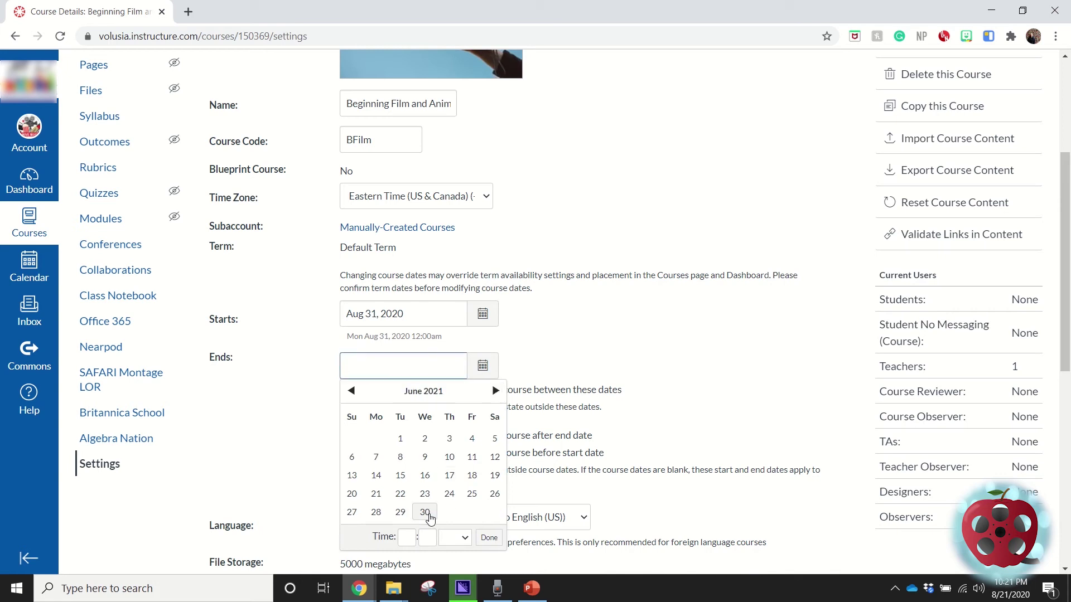
{"action": "left_click", "coordinate": [425, 512]}
{"action": "left_click", "coordinate": [586, 385]}
Review the format options, keep the format at Not Set, and save the updated course details.
{"action": "scroll", "coordinate": [435, 329], "scroll_direction": "down", "scroll_amount": 2}
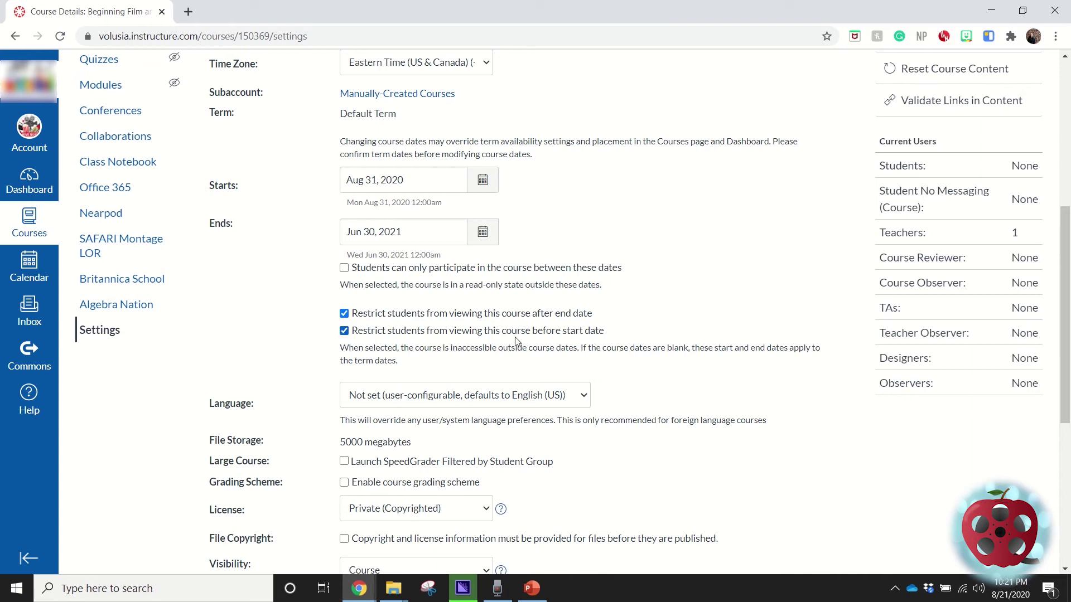
{"action": "scroll", "coordinate": [518, 340], "scroll_direction": "down", "scroll_amount": 2}
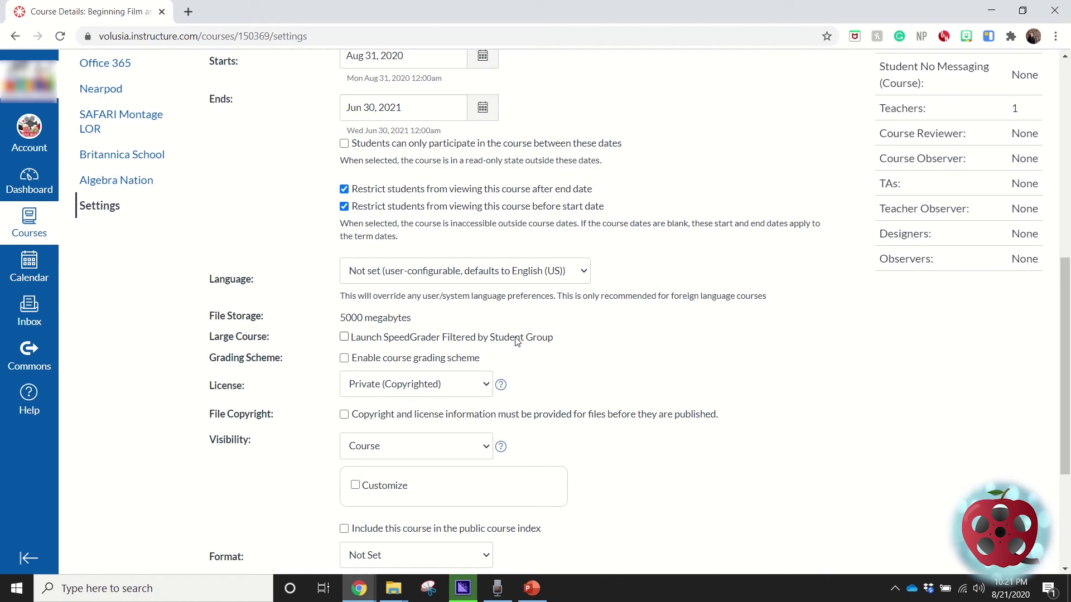
{"action": "scroll", "coordinate": [521, 383], "scroll_direction": "down", "scroll_amount": 2}
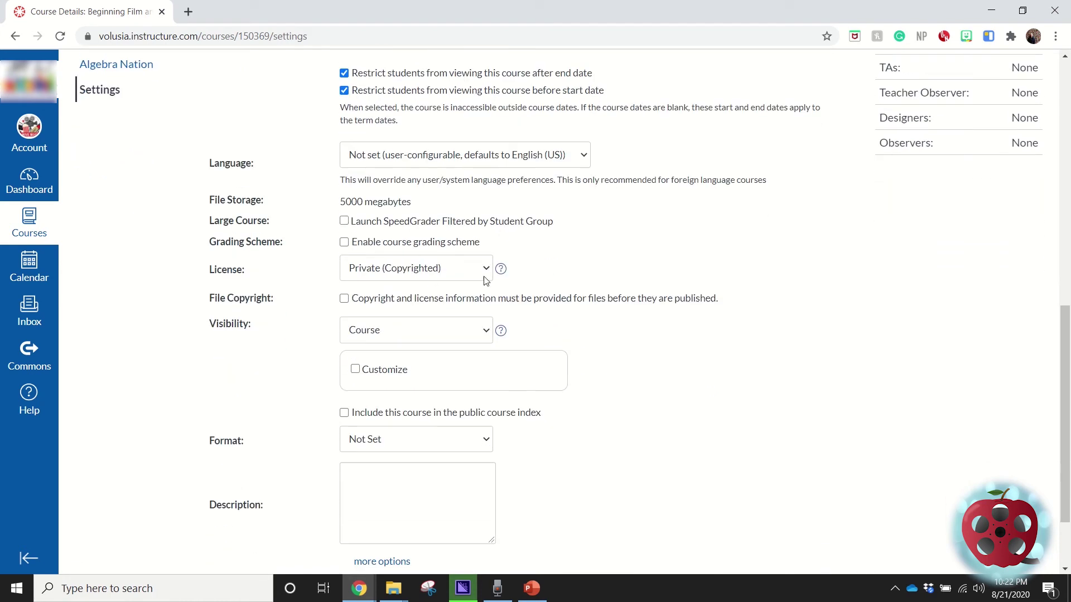
{"action": "scroll", "coordinate": [474, 387], "scroll_direction": "down", "scroll_amount": 2}
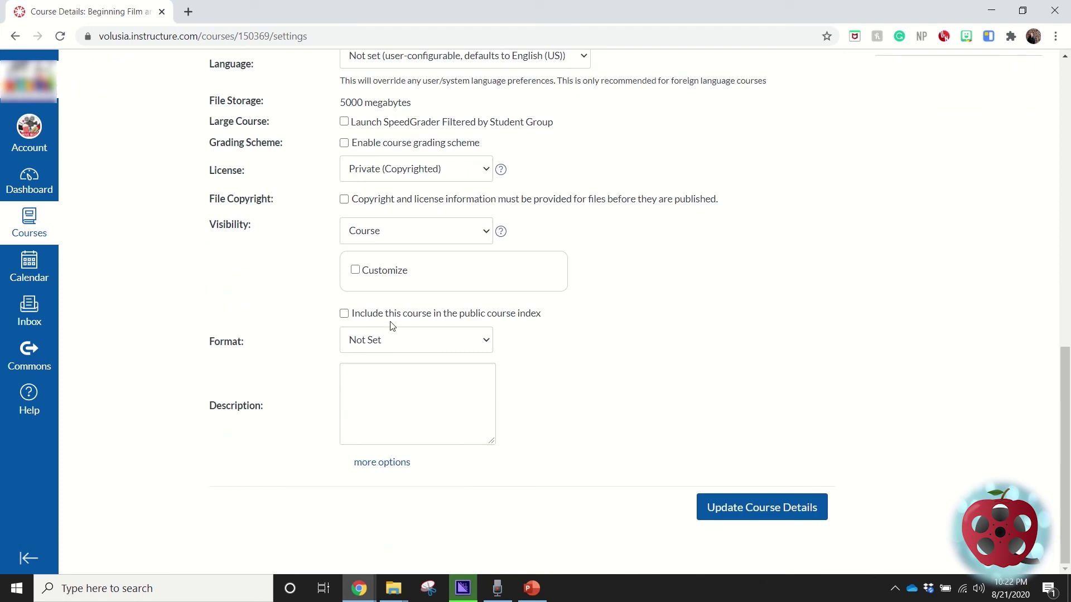
{"action": "left_click", "coordinate": [456, 343]}
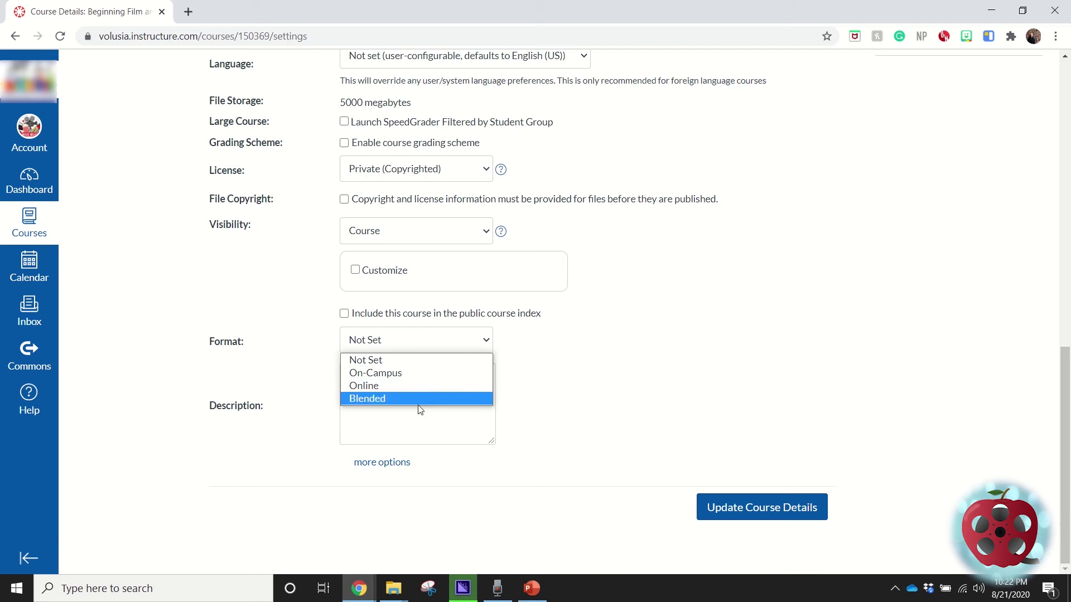
{"action": "left_click", "coordinate": [387, 361]}
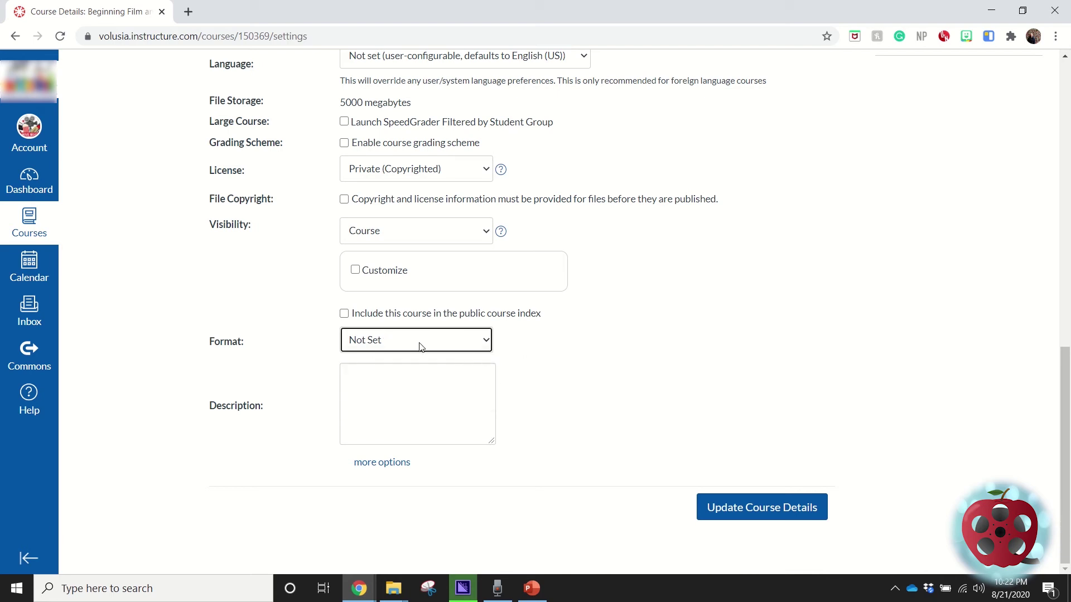
{"action": "left_click", "coordinate": [592, 436]}
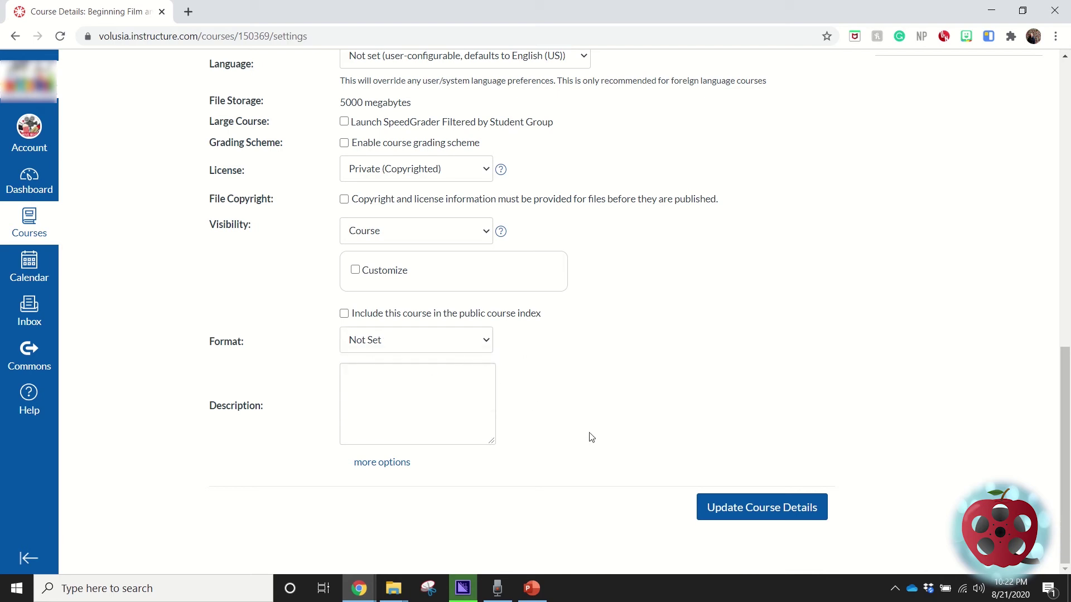
{"action": "left_click", "coordinate": [798, 520]}
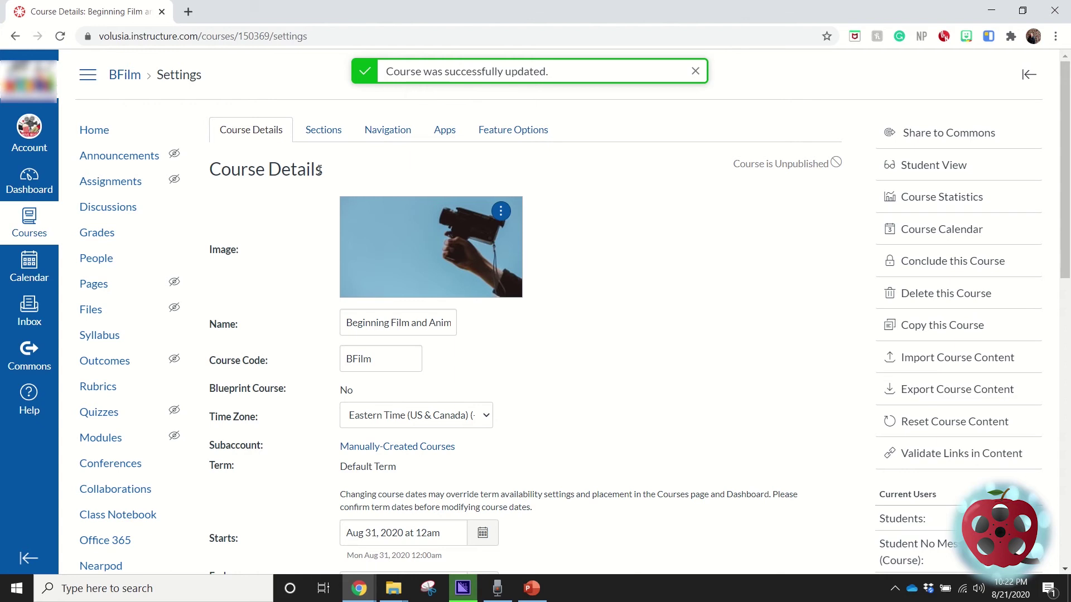
Add a course section named "Period 3".
{"action": "left_click", "coordinate": [313, 130]}
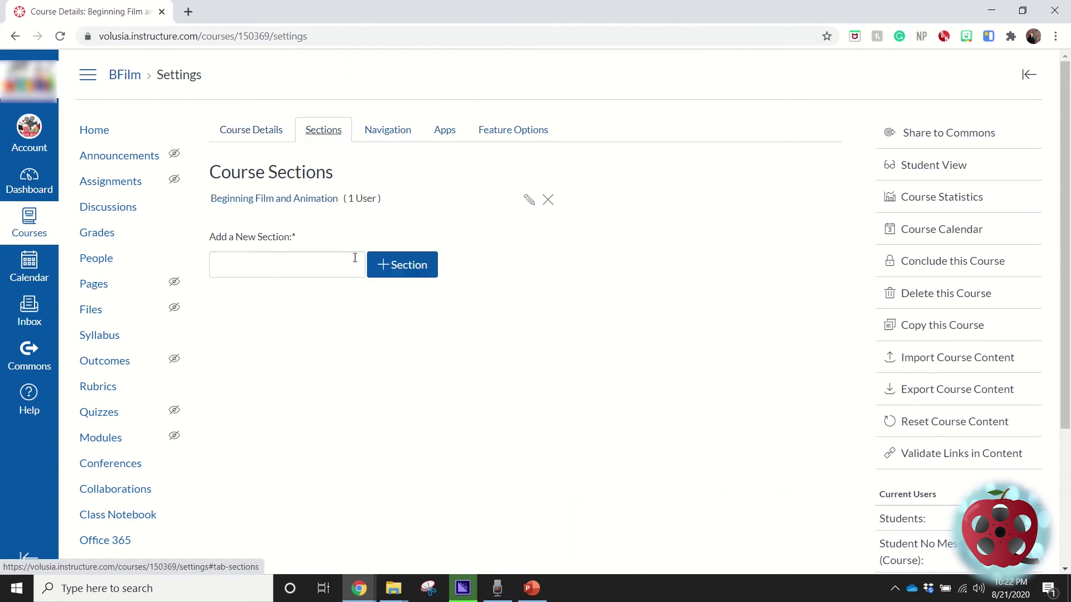
{"action": "left_click", "coordinate": [289, 261]}
{"action": "left_click", "coordinate": [289, 288]}
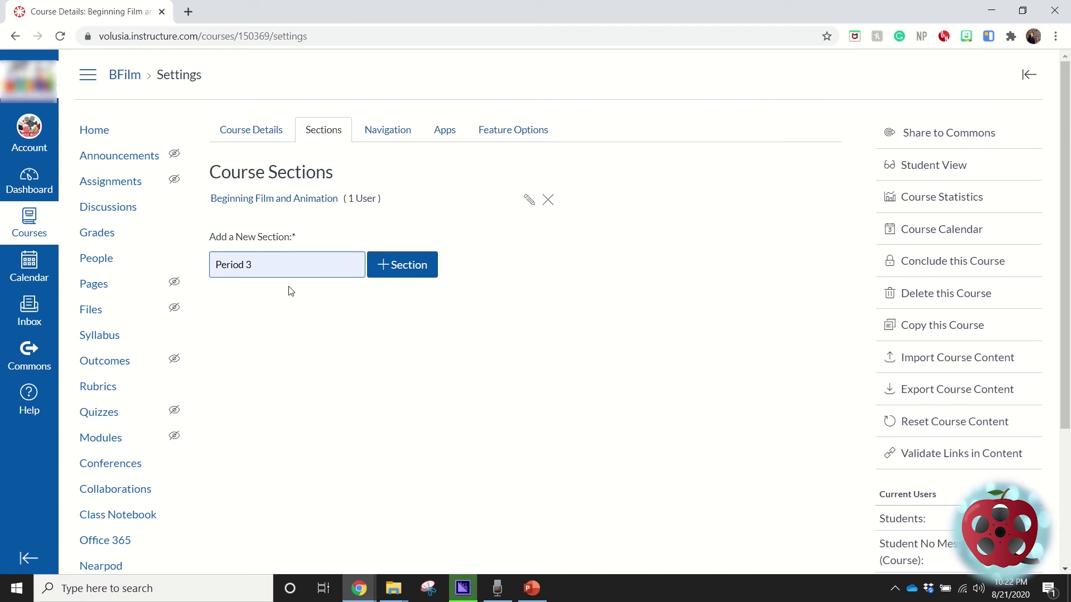
{"action": "left_click", "coordinate": [401, 264]}
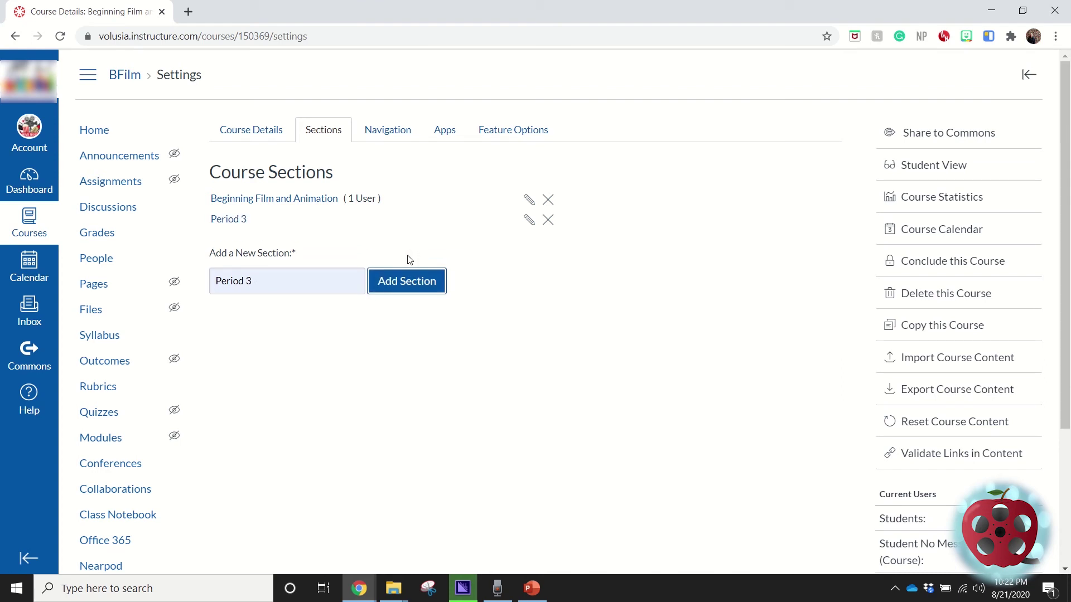
Add a second course section named "Period 8".
{"action": "left_click", "coordinate": [293, 280]}
{"action": "key", "text": "BackSpace"}
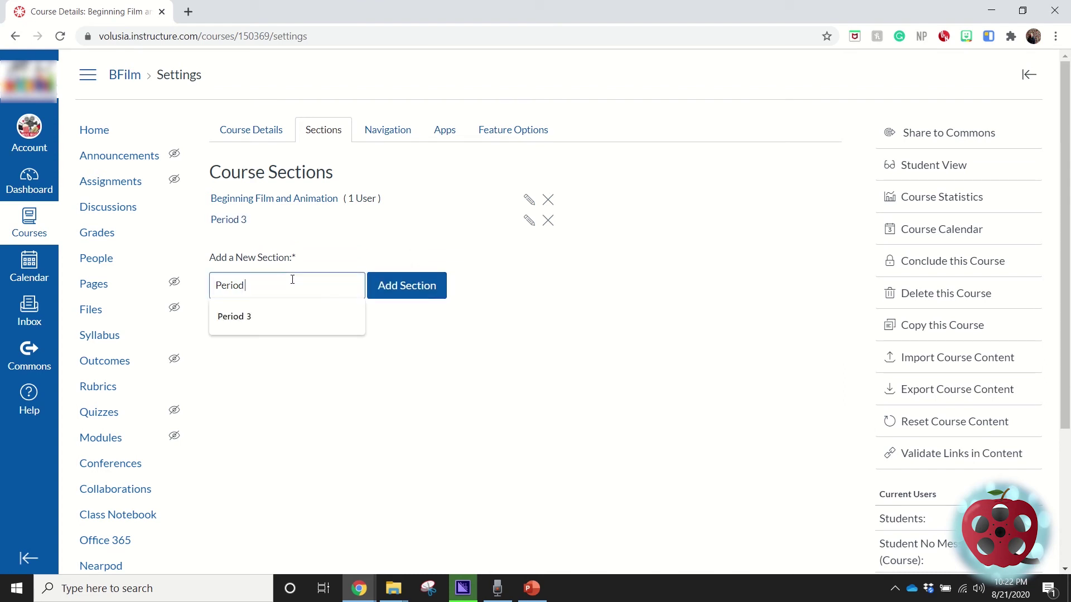
{"action": "type", "text": "8"}
{"action": "left_click", "coordinate": [415, 300]}
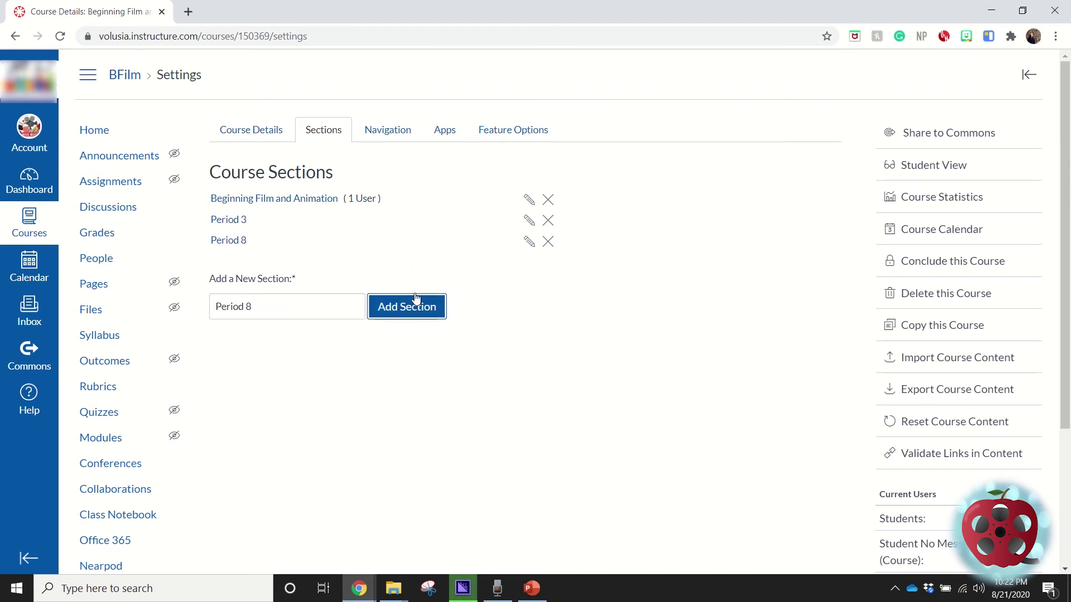
Add a course section named "Period 5".
{"action": "key", "text": "BackSpace"}
{"action": "key", "text": "BackSpace"}
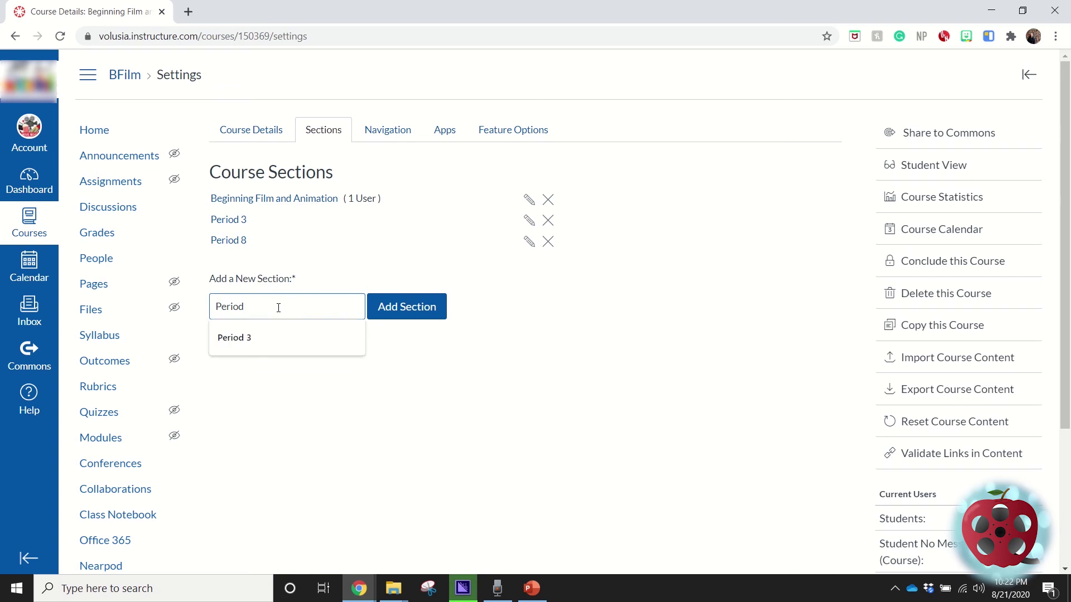
{"action": "type", "text": "5"}
{"action": "key", "text": "Return"}
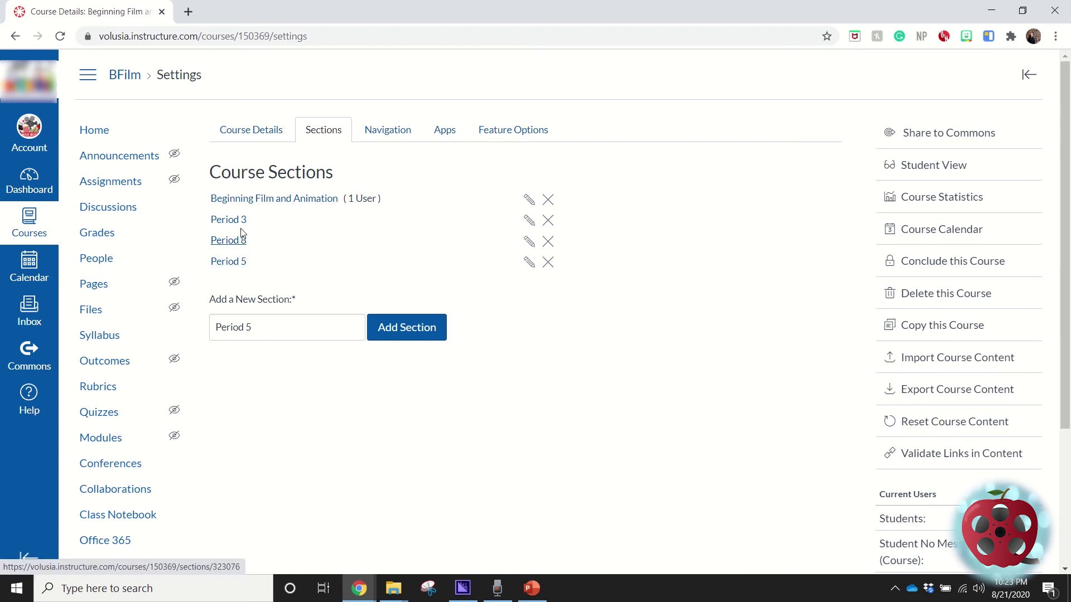
Delete the Period 8 section from the course sections and confirm the deletion.
{"action": "left_click", "coordinate": [548, 244]}
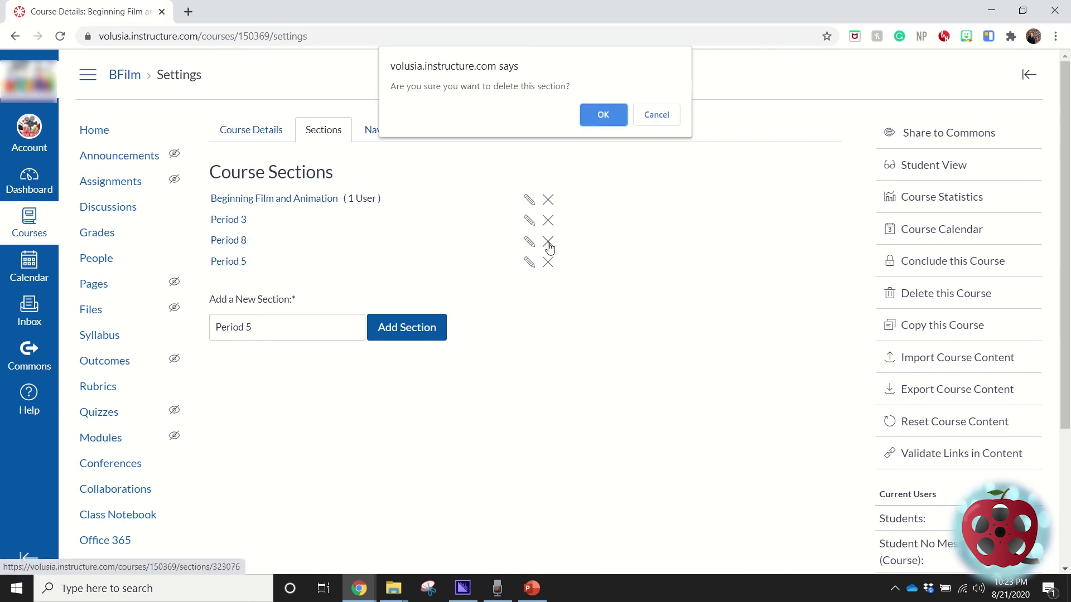
{"action": "left_click", "coordinate": [616, 113]}
Add the "Period 8" section again so it follows Period 5.
{"action": "left_click", "coordinate": [314, 308]}
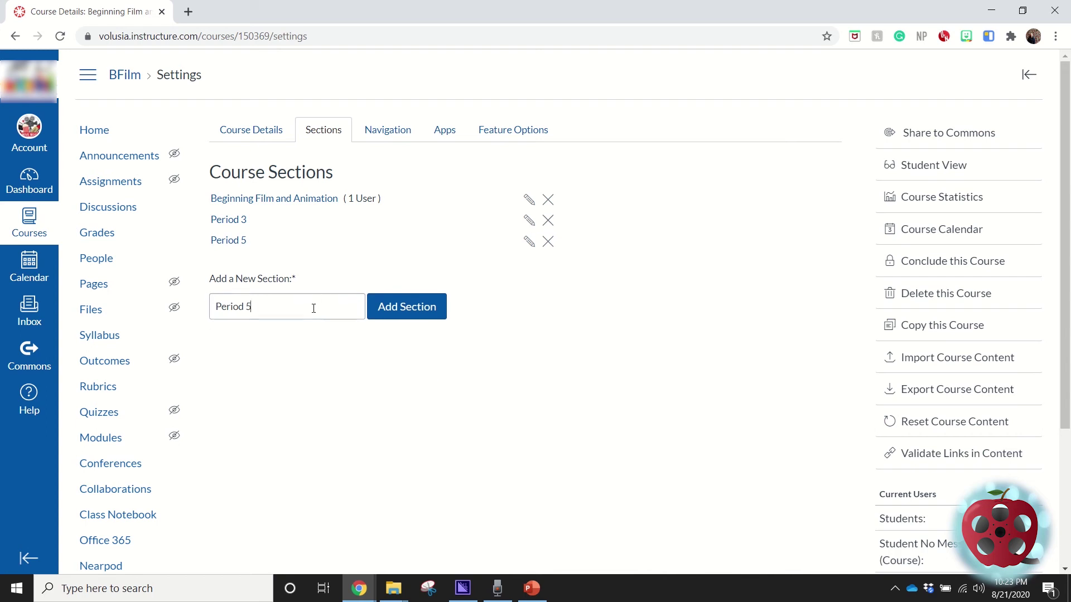
{"action": "key", "text": "BackSpace"}
{"action": "type", "text": "8"}
{"action": "key", "text": "Return"}
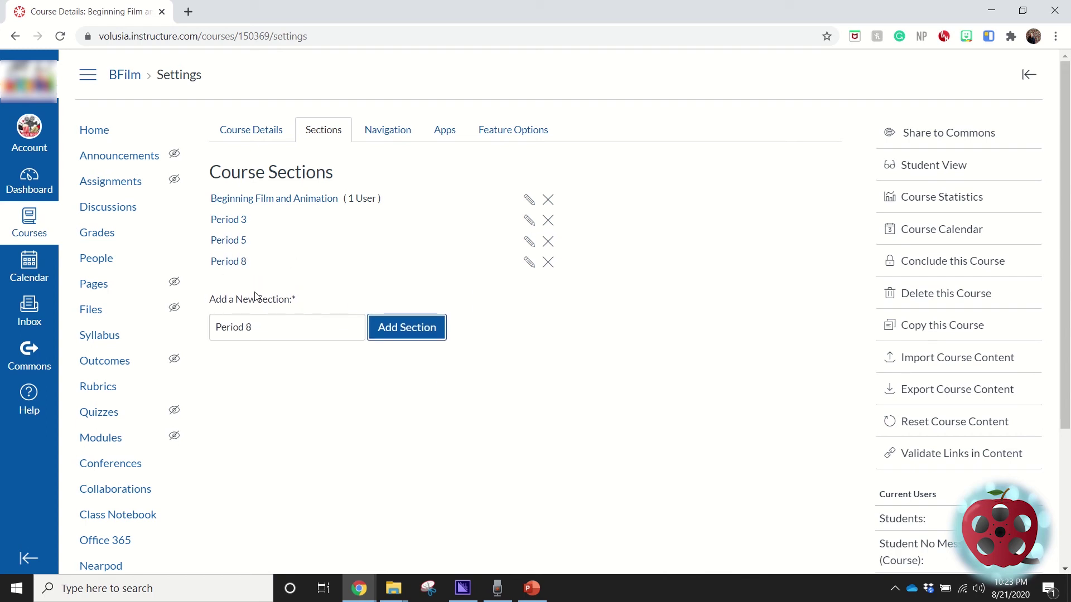
Open the Period 3 section's name for editing and close it without a change.
{"action": "left_click", "coordinate": [530, 221]}
{"action": "key", "text": "Return"}
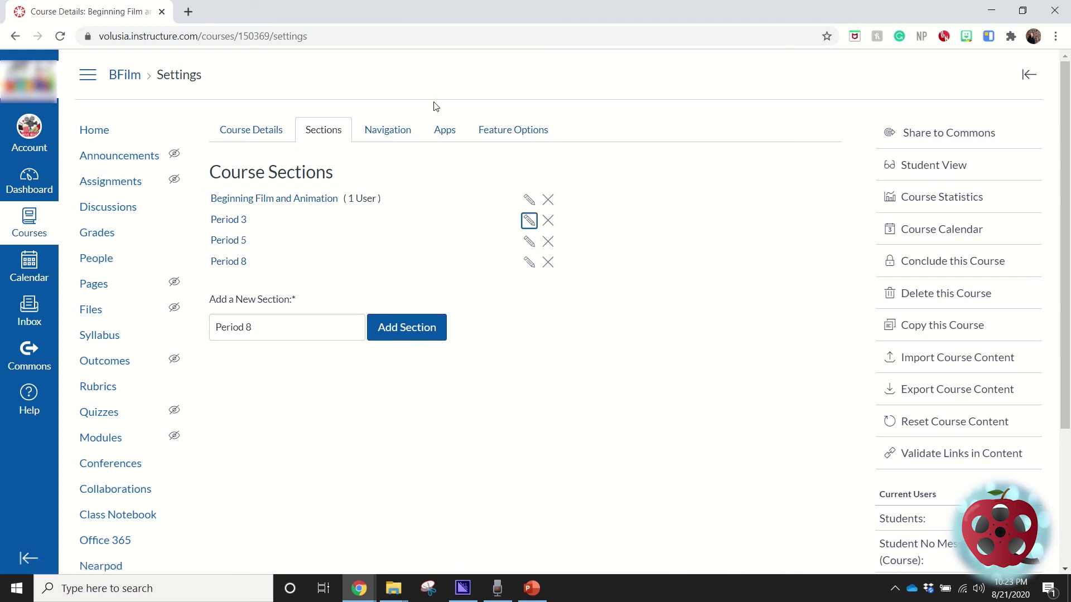
Hide Algebra Nation, Britannica School and SAFARI Montage LOR from students in the course navigation settings.
{"action": "left_click", "coordinate": [388, 130]}
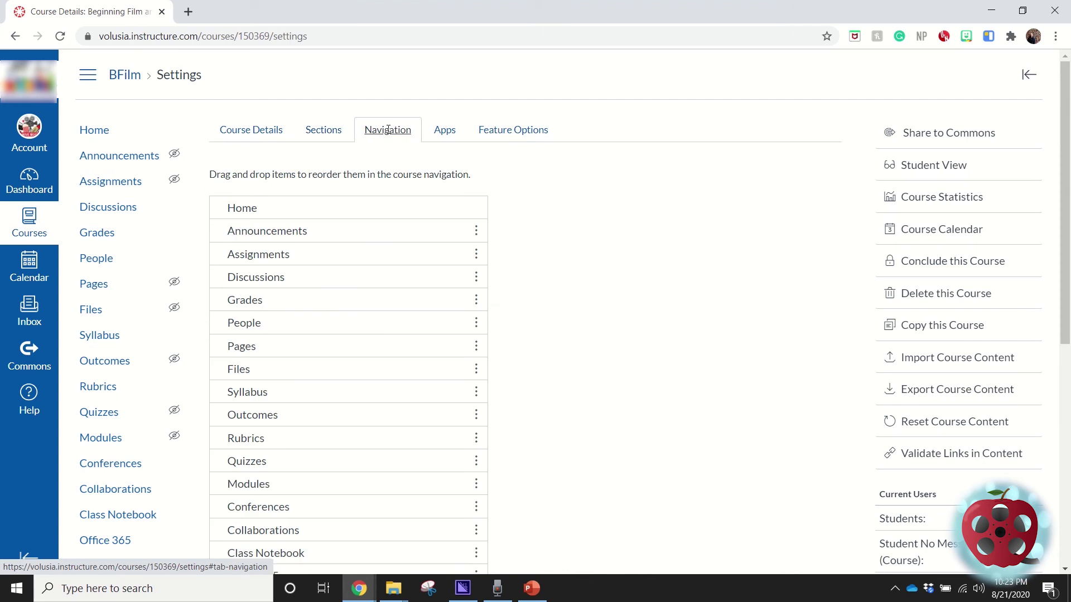
{"action": "scroll", "coordinate": [526, 291], "scroll_direction": "down", "scroll_amount": 5}
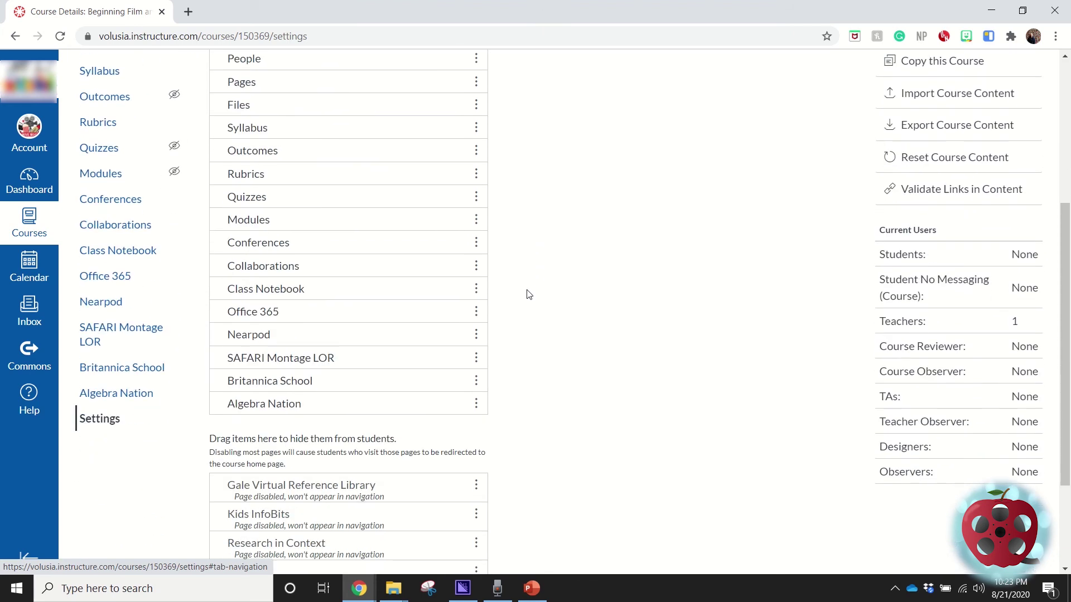
{"action": "scroll", "coordinate": [529, 295], "scroll_direction": "up", "scroll_amount": 4}
{"action": "scroll", "coordinate": [529, 295], "scroll_direction": "down", "scroll_amount": 5}
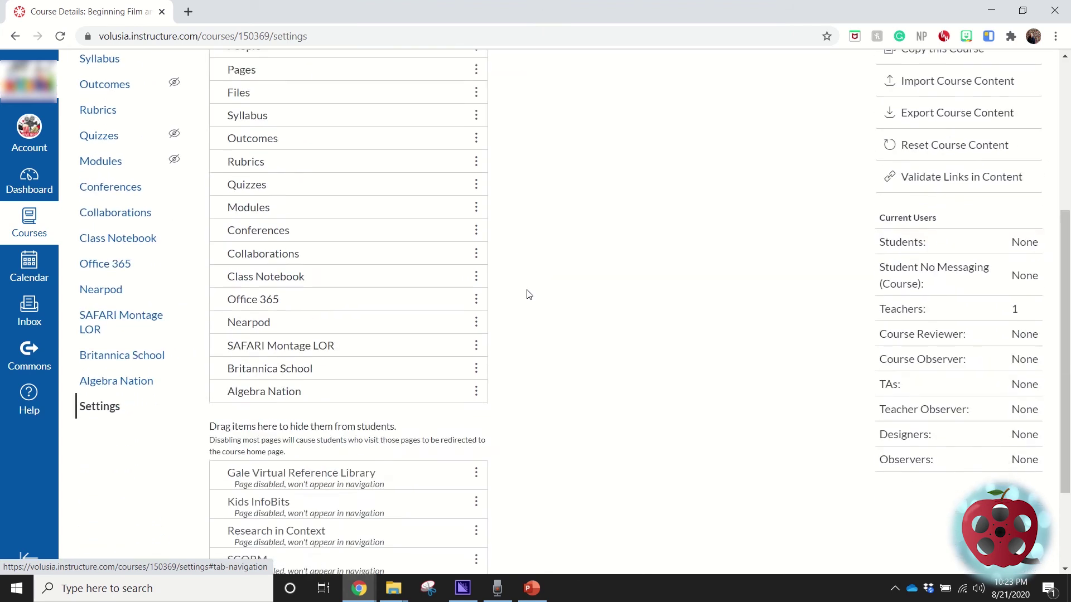
{"action": "scroll", "coordinate": [528, 295], "scroll_direction": "up", "scroll_amount": 3}
{"action": "scroll", "coordinate": [527, 294], "scroll_direction": "down", "scroll_amount": 2}
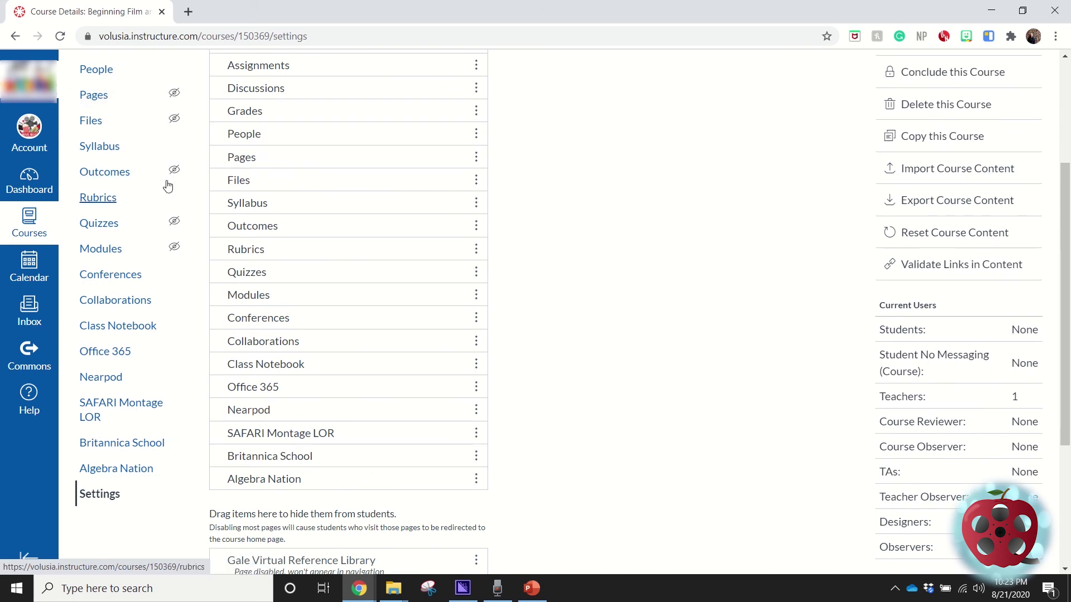
{"action": "scroll", "coordinate": [358, 343], "scroll_direction": "down", "scroll_amount": 3}
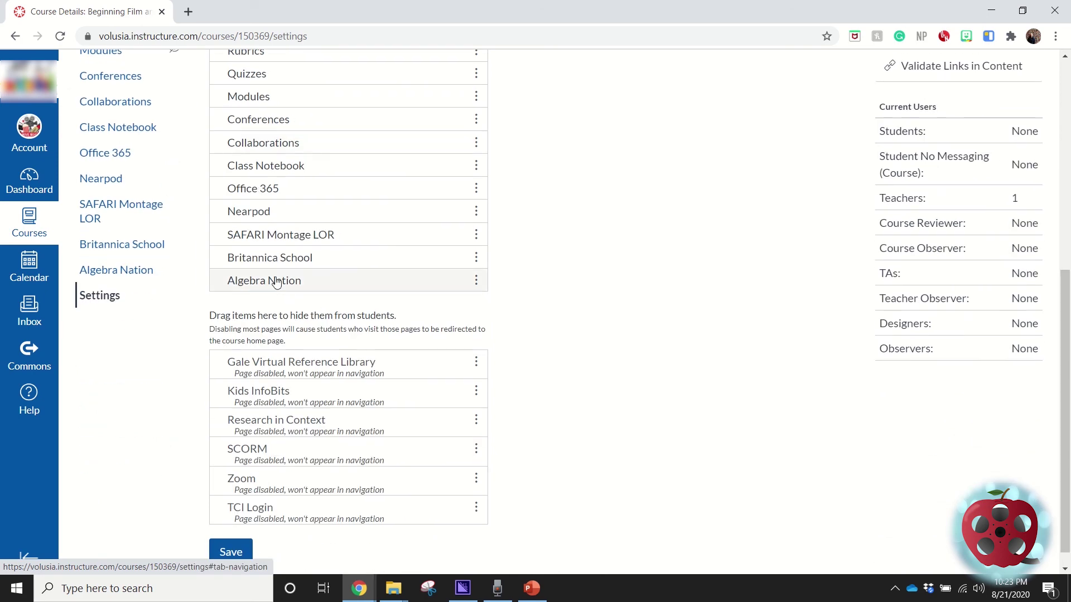
{"action": "left_click_drag", "start_coordinate": [280, 284], "coordinate": [286, 348]}
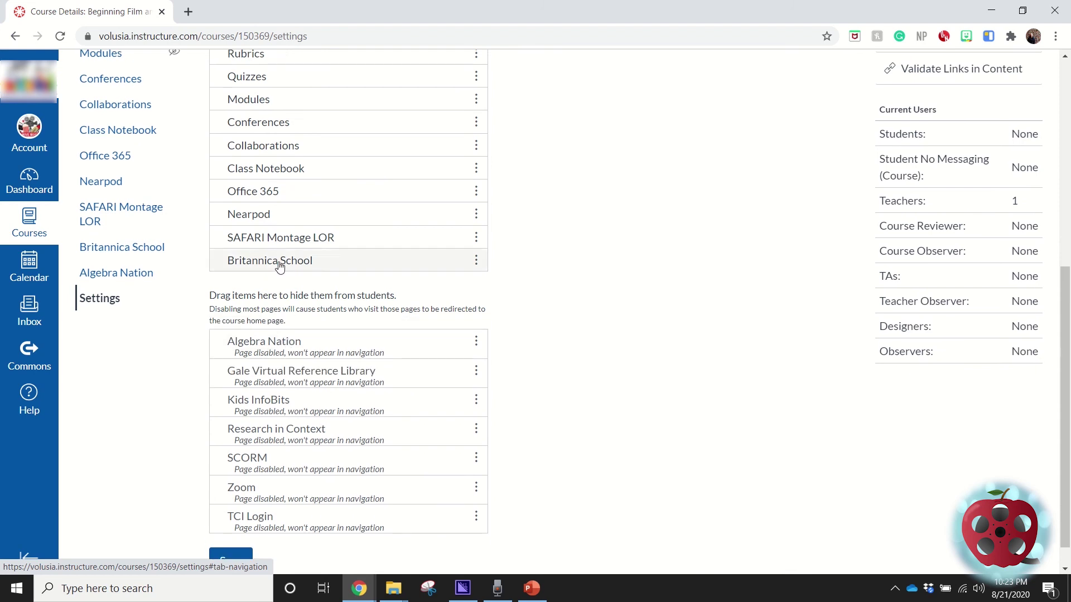
{"action": "left_click_drag", "start_coordinate": [280, 267], "coordinate": [285, 324]}
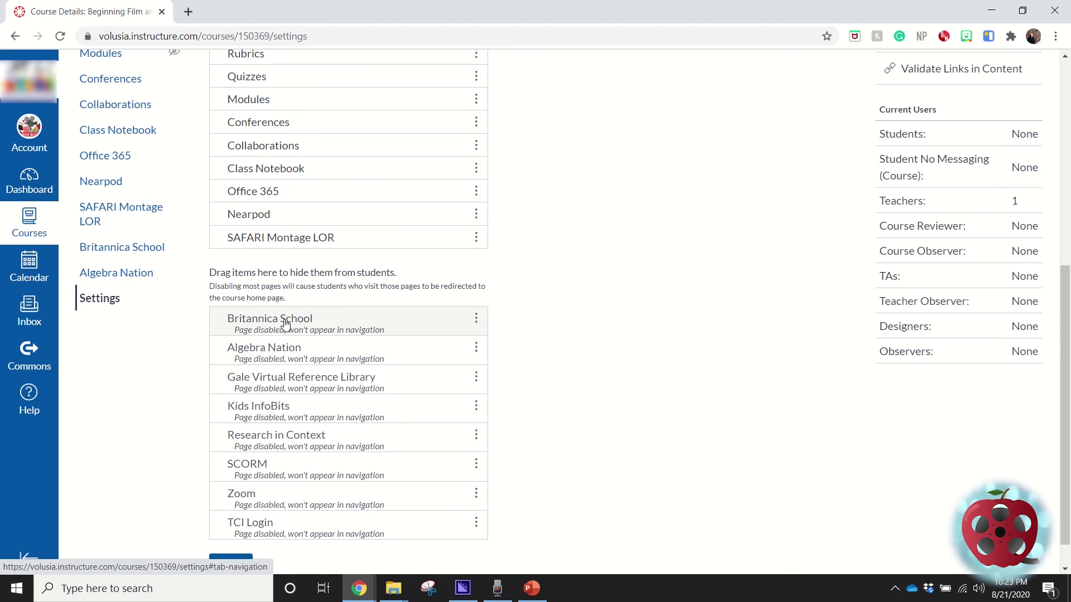
{"action": "left_click_drag", "start_coordinate": [280, 238], "coordinate": [280, 313]}
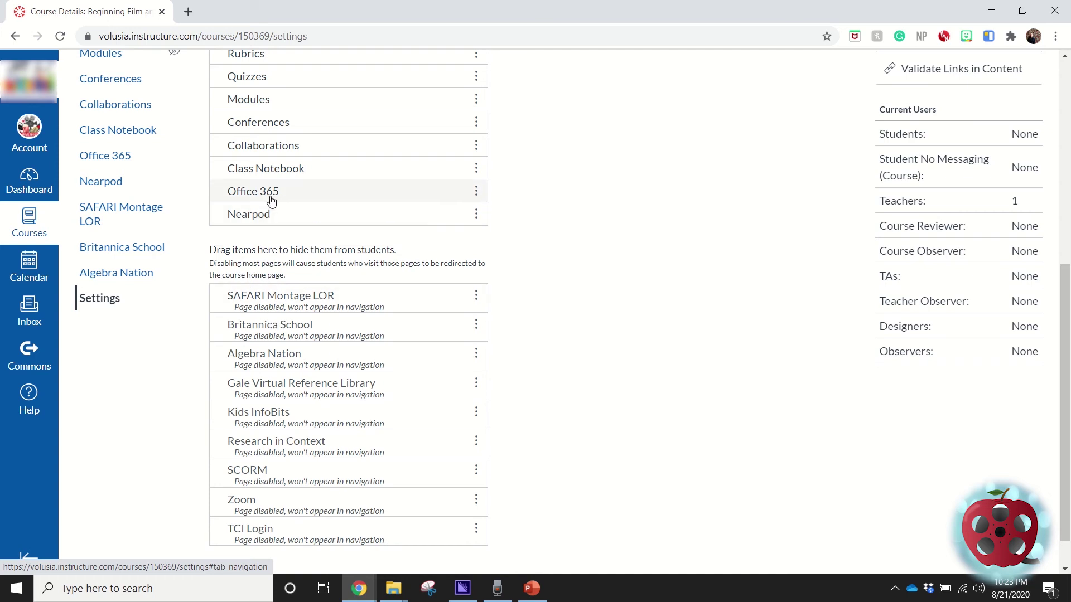
Hide Class Notebook, Collaborations, Conferences, Rubrics and Outcomes from students in the course navigation.
{"action": "scroll", "coordinate": [272, 201], "scroll_direction": "up", "scroll_amount": 1}
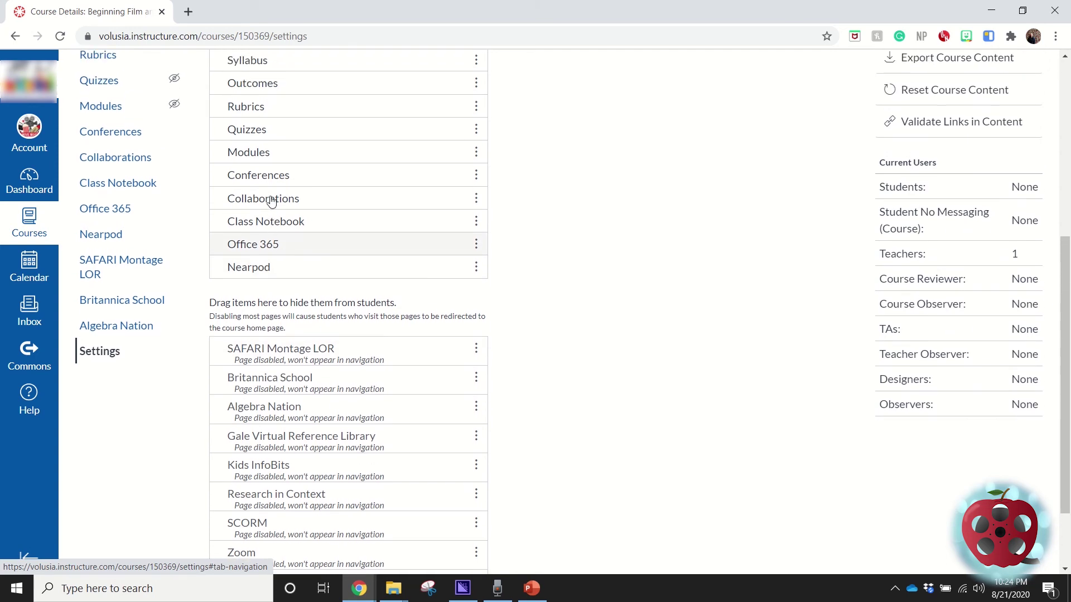
{"action": "left_click_drag", "start_coordinate": [281, 228], "coordinate": [282, 327]}
{"action": "left_click_drag", "start_coordinate": [283, 212], "coordinate": [282, 312]}
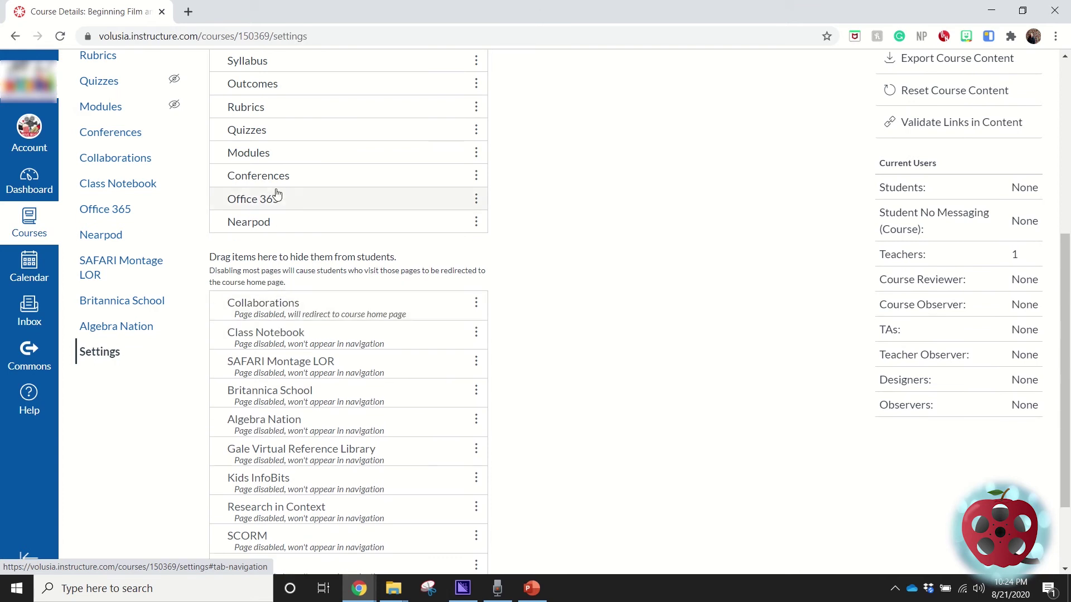
{"action": "left_click_drag", "start_coordinate": [279, 176], "coordinate": [282, 281]}
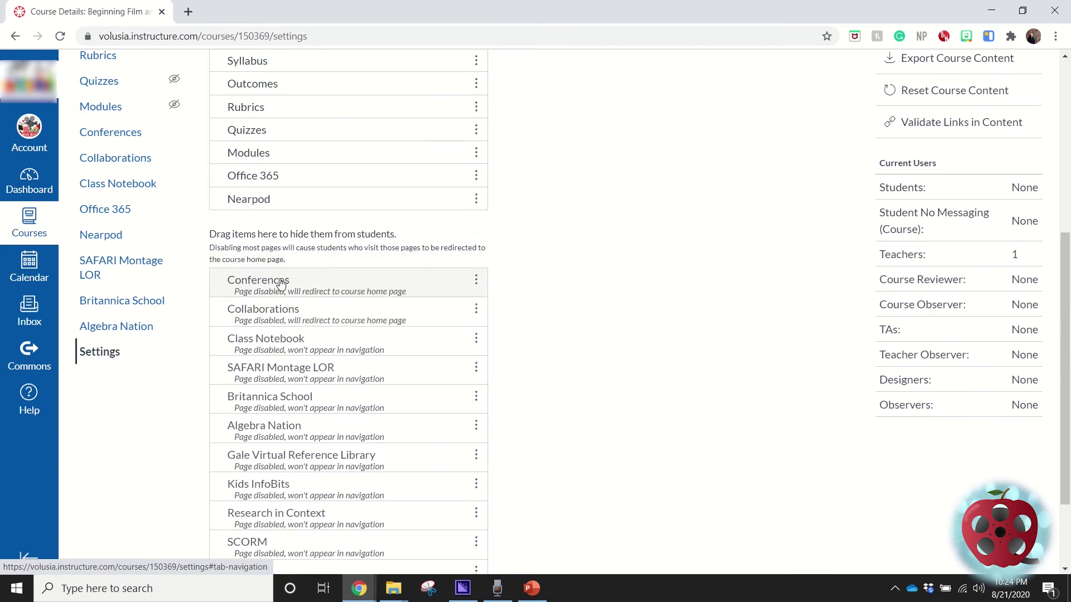
{"action": "scroll", "coordinate": [281, 283], "scroll_direction": "up", "scroll_amount": 2}
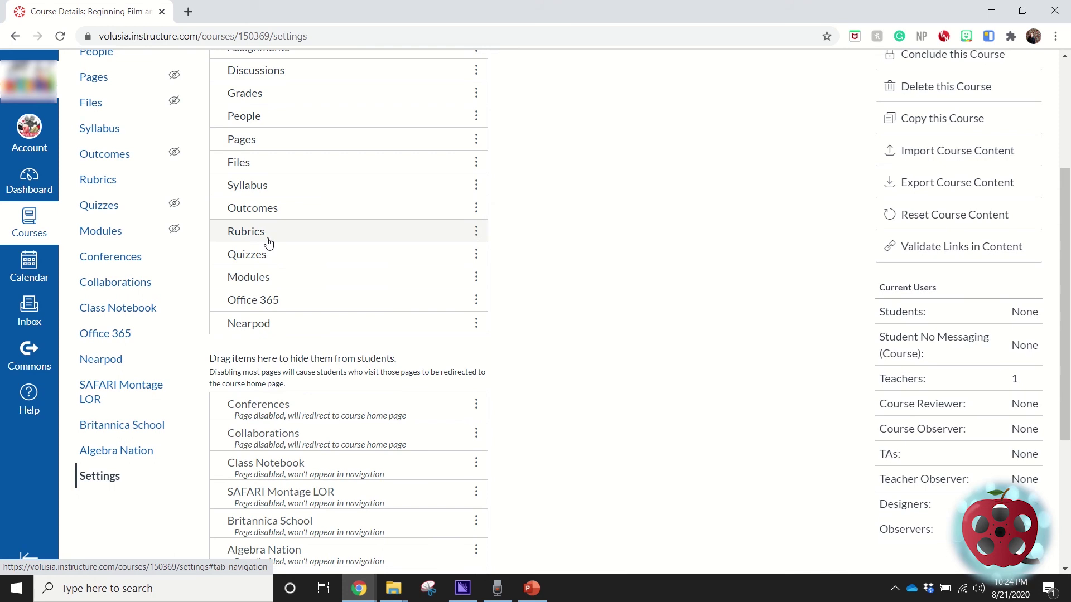
{"action": "left_click_drag", "start_coordinate": [268, 232], "coordinate": [279, 385]}
{"action": "left_click_drag", "start_coordinate": [273, 215], "coordinate": [293, 368]}
Hide Announcements from students and return it to the visible course navigation directly below Assignments.
{"action": "scroll", "coordinate": [268, 177], "scroll_direction": "up", "scroll_amount": 2}
{"action": "left_click_drag", "start_coordinate": [303, 117], "coordinate": [303, 430]}
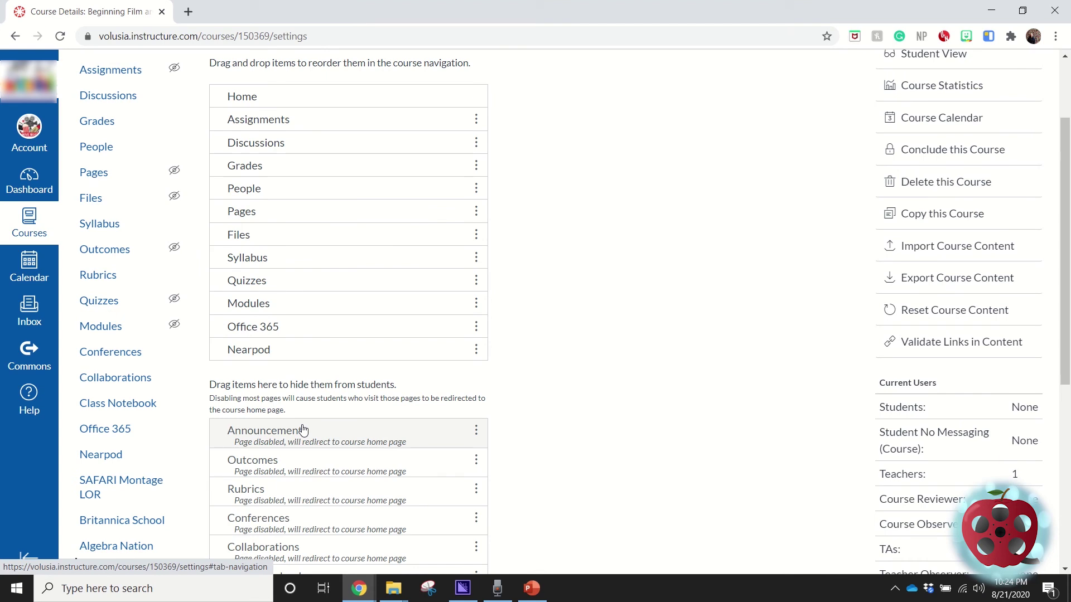
{"action": "scroll", "coordinate": [323, 413], "scroll_direction": "down", "scroll_amount": 2}
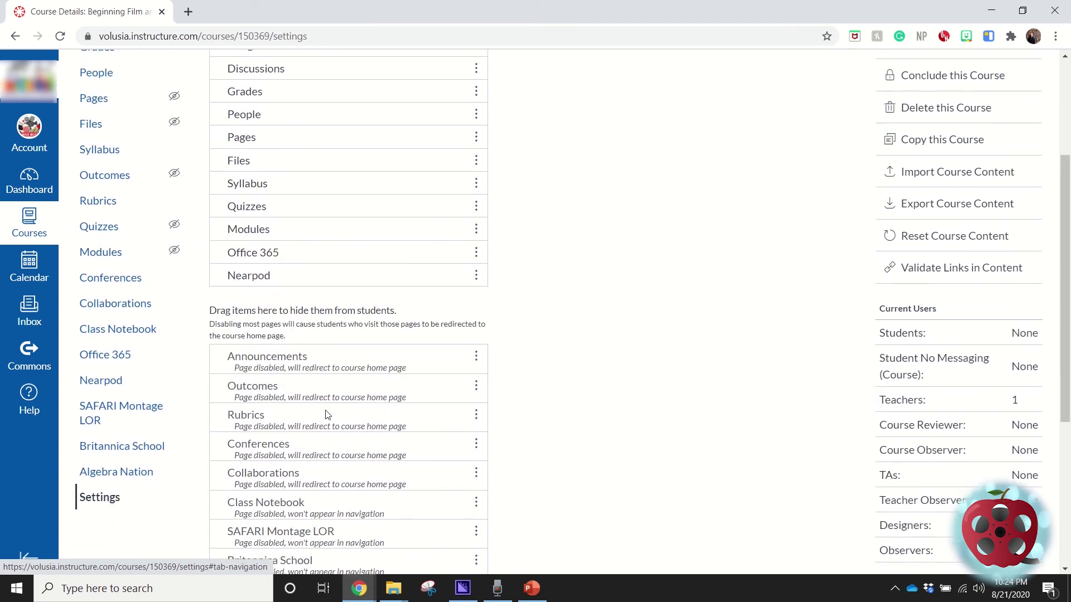
{"action": "scroll", "coordinate": [327, 415], "scroll_direction": "up", "scroll_amount": 2}
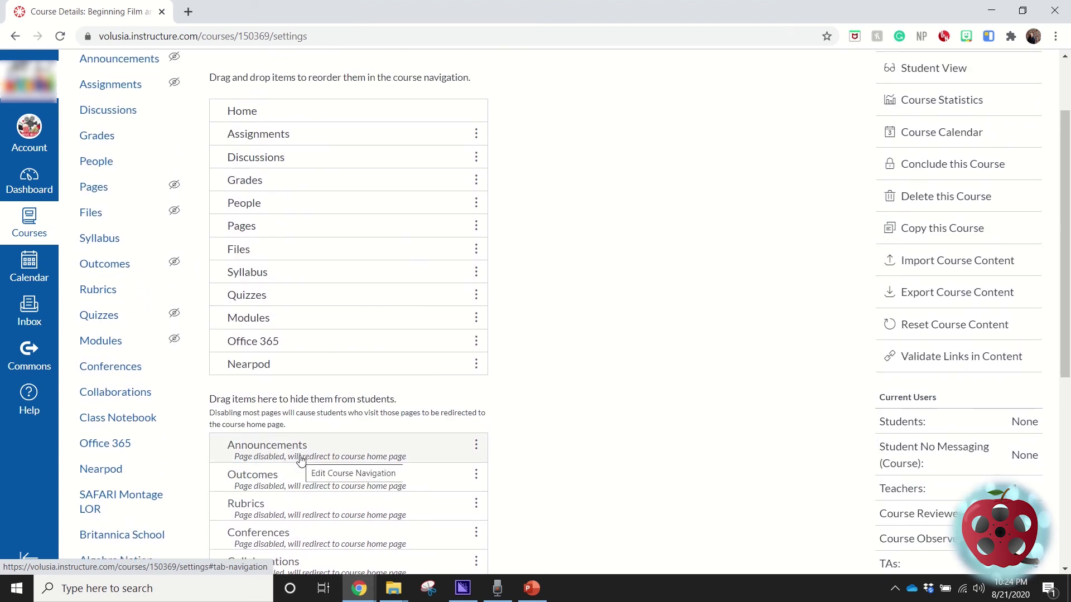
{"action": "left_click_drag", "start_coordinate": [300, 459], "coordinate": [338, 162]}
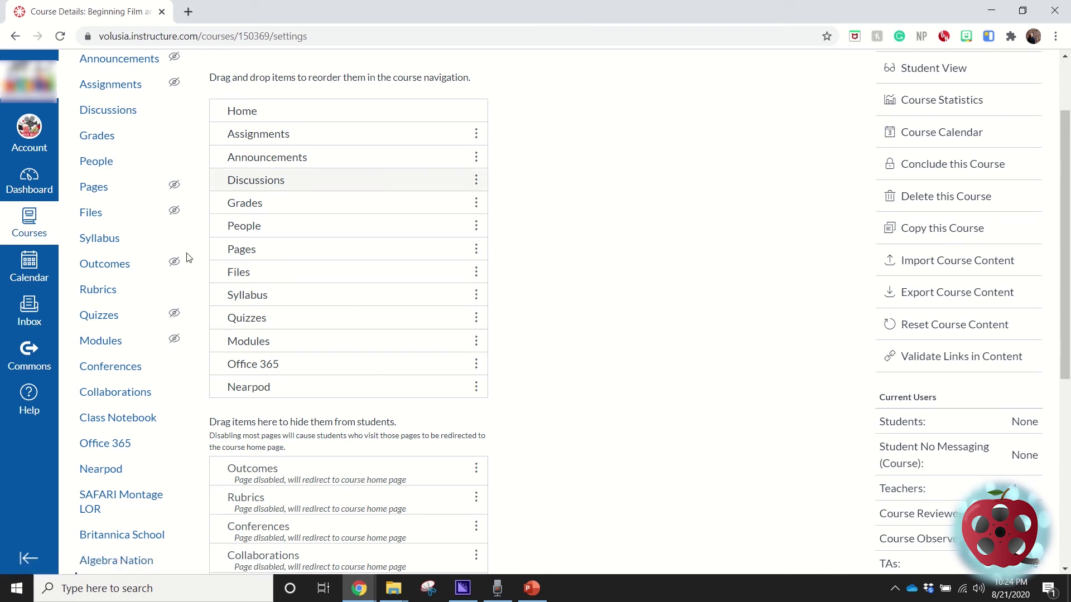
Move Modules directly below Discussions and hide Syllabus and Quizzes from students.
{"action": "scroll", "coordinate": [301, 368], "scroll_direction": "down", "scroll_amount": 2}
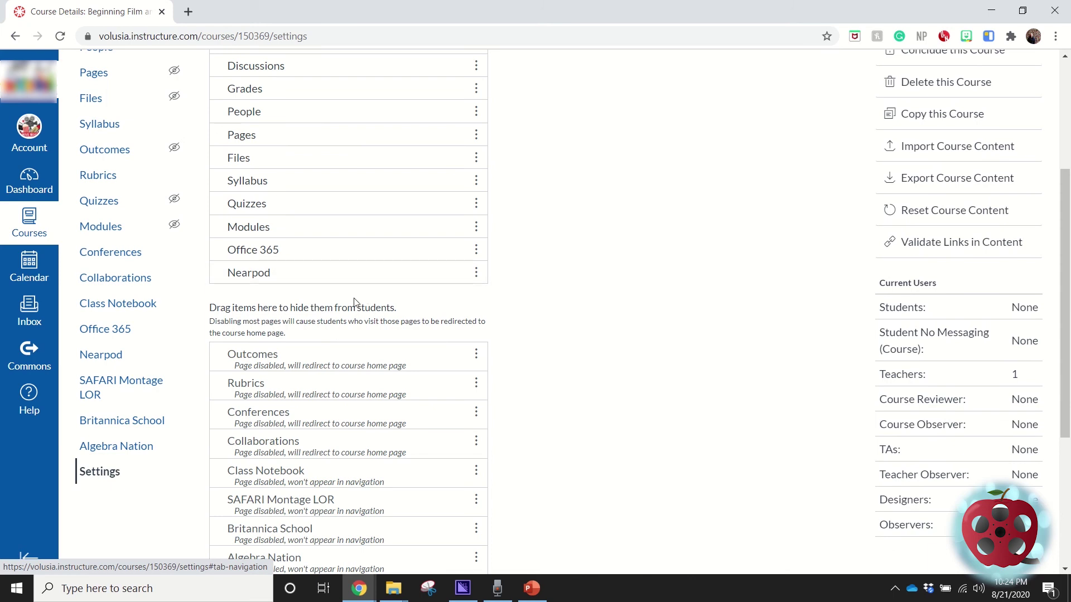
{"action": "scroll", "coordinate": [355, 302], "scroll_direction": "up", "scroll_amount": 3}
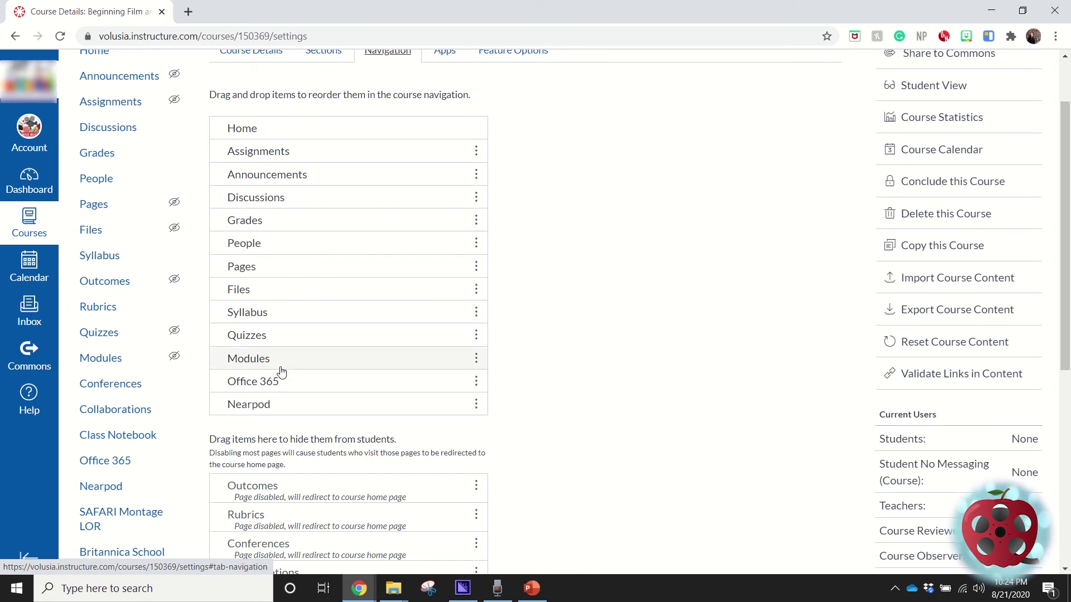
{"action": "left_click_drag", "start_coordinate": [281, 360], "coordinate": [307, 213]}
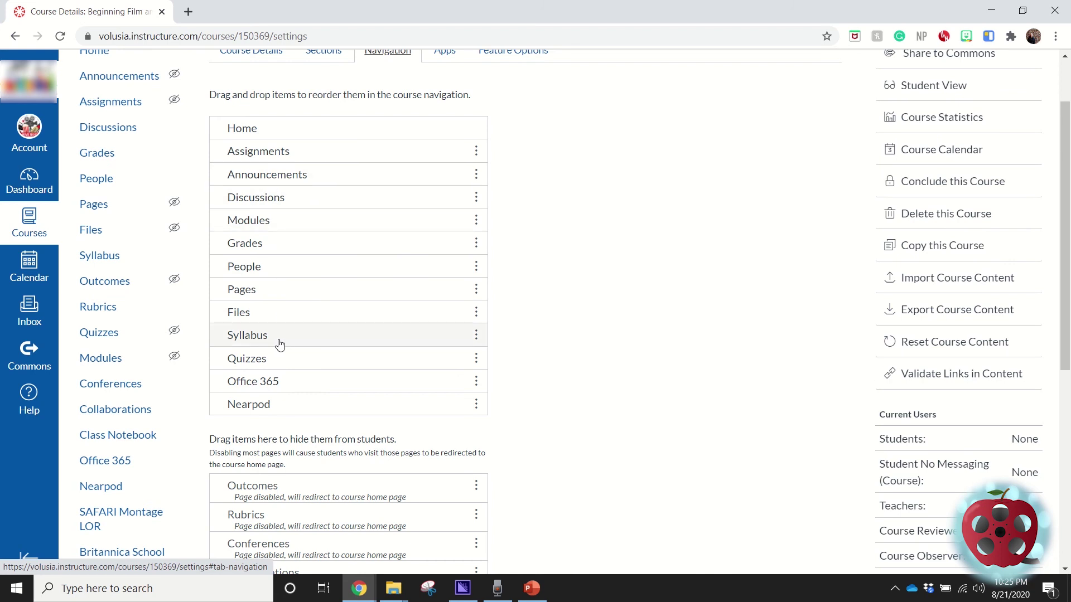
{"action": "left_click_drag", "start_coordinate": [279, 344], "coordinate": [302, 468]}
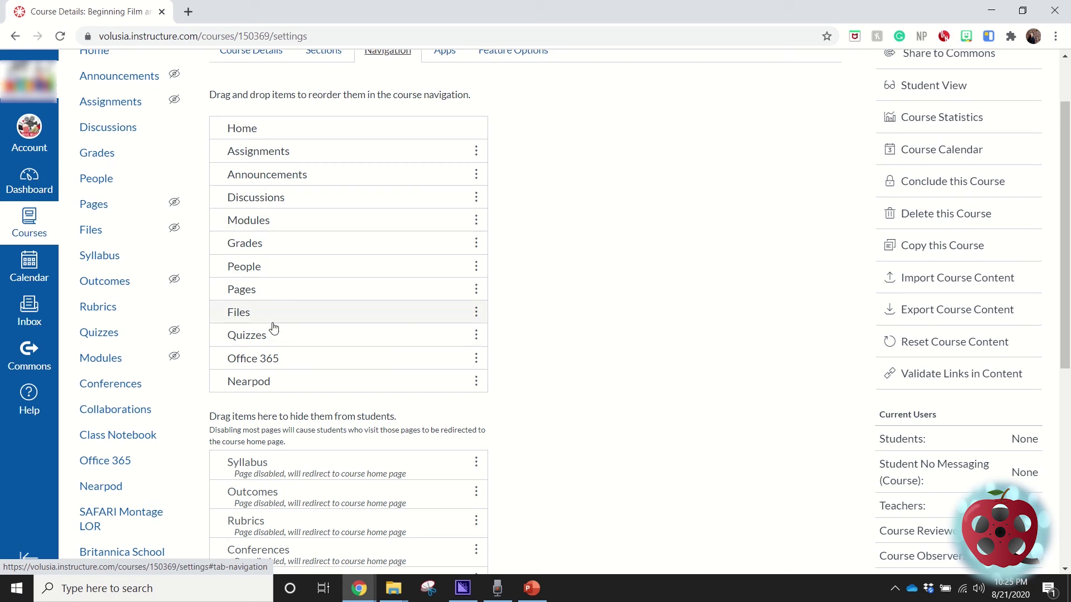
{"action": "left_click_drag", "start_coordinate": [276, 340], "coordinate": [268, 475]}
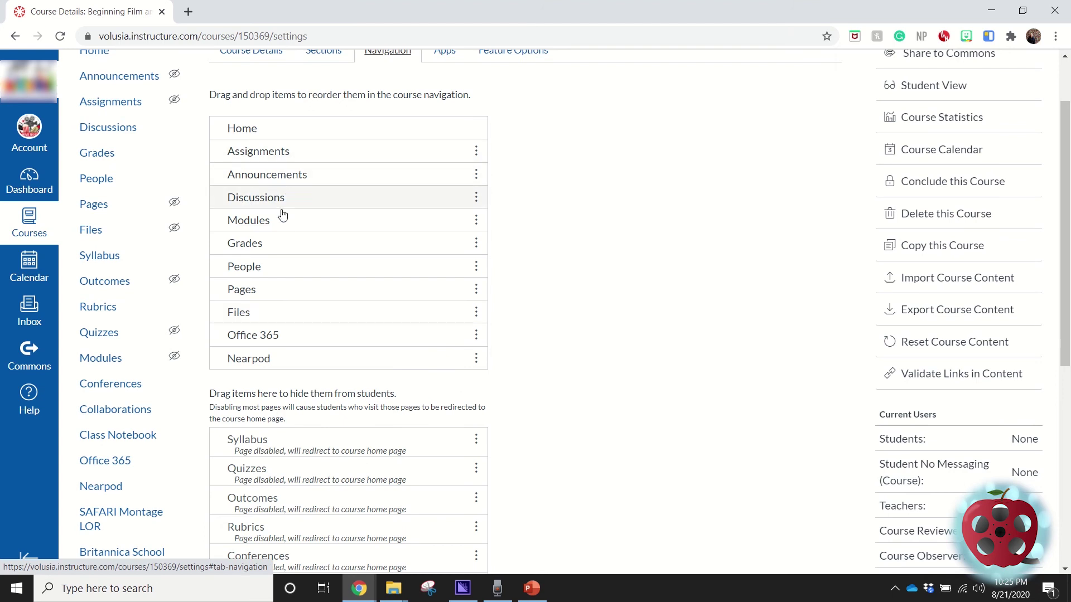
Place Modules directly below Home and hide Assignments, Files and People from students.
{"action": "left_click_drag", "start_coordinate": [282, 221], "coordinate": [300, 368]}
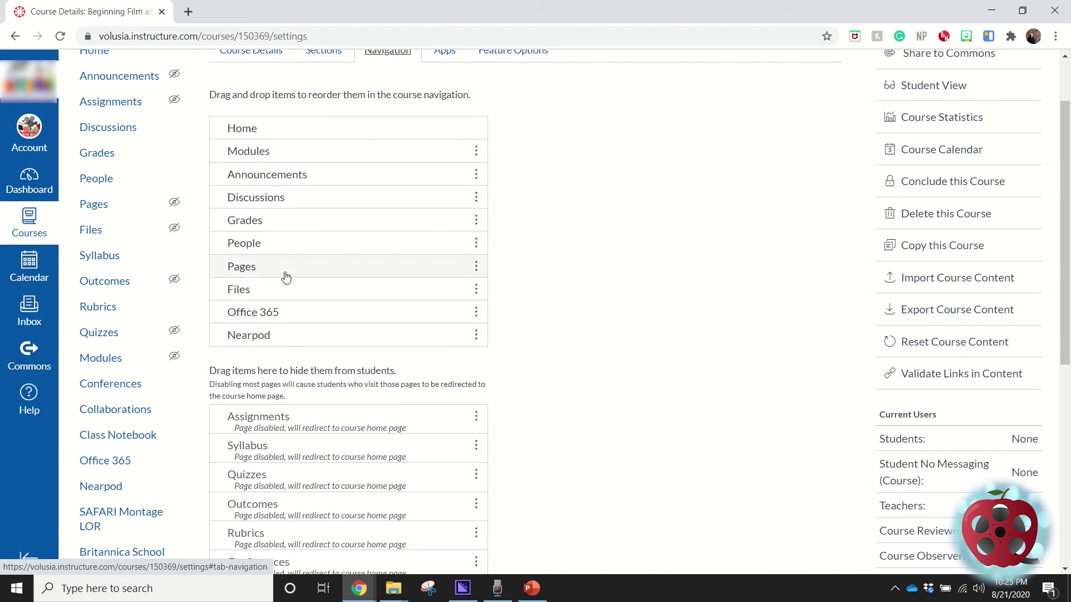
{"action": "left_click_drag", "start_coordinate": [286, 288], "coordinate": [289, 446]}
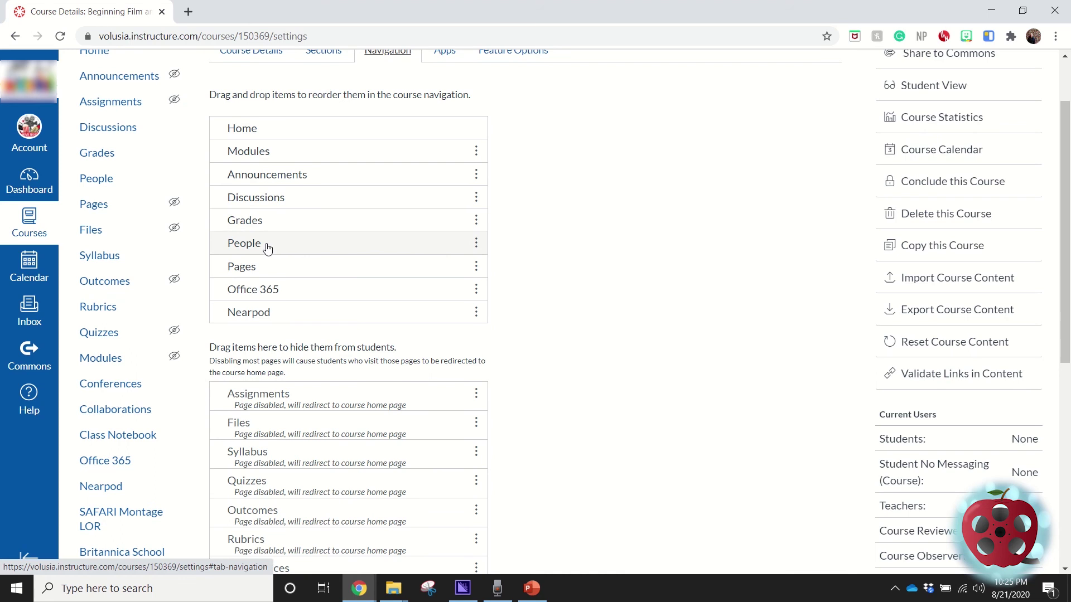
{"action": "left_click_drag", "start_coordinate": [268, 246], "coordinate": [268, 376]}
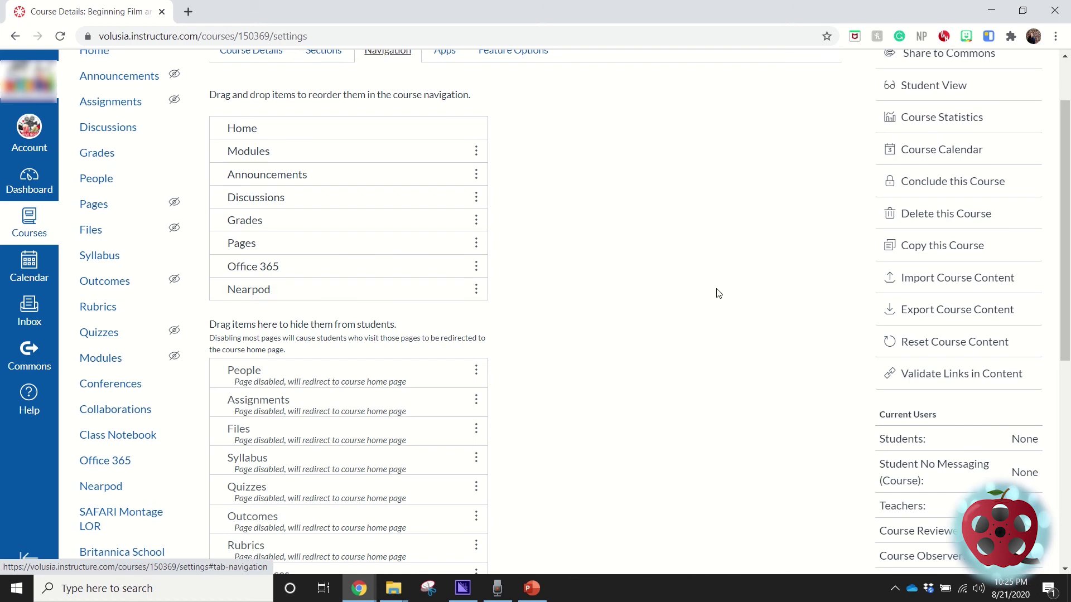
Enable Zoom as the last item of the visible course navigation, below Nearpod, and save the navigation.
{"action": "scroll", "coordinate": [719, 294], "scroll_direction": "down", "scroll_amount": 1}
{"action": "scroll", "coordinate": [719, 294], "scroll_direction": "up", "scroll_amount": 2}
{"action": "scroll", "coordinate": [719, 293], "scroll_direction": "down", "scroll_amount": 8}
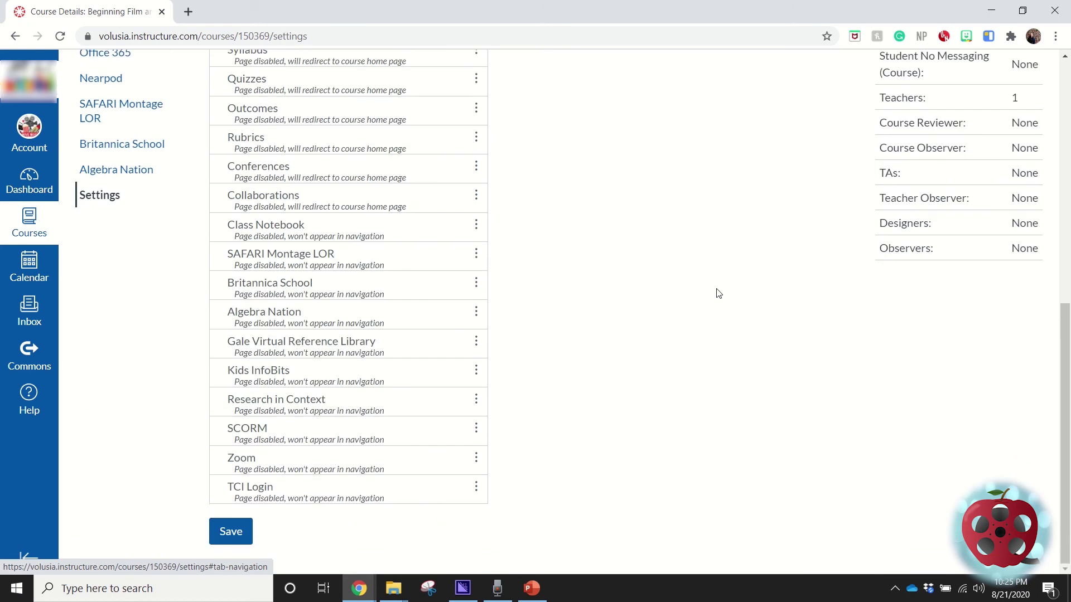
{"action": "scroll", "coordinate": [719, 294], "scroll_direction": "up", "scroll_amount": 2}
{"action": "scroll", "coordinate": [719, 294], "scroll_direction": "down", "scroll_amount": 2}
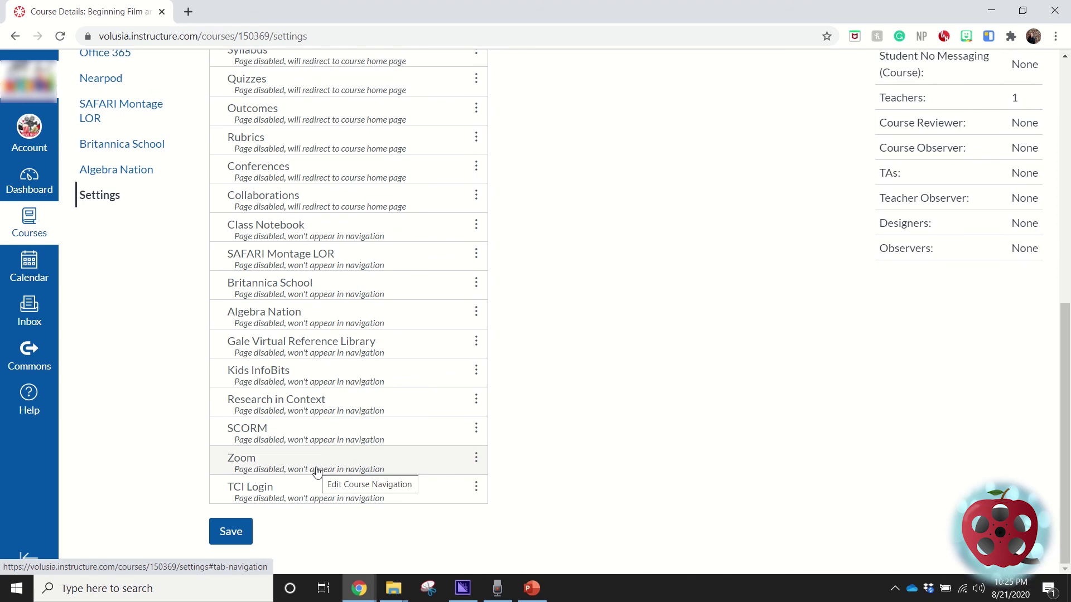
{"action": "left_click_drag", "start_coordinate": [317, 472], "coordinate": [365, 201]}
{"action": "scroll", "coordinate": [545, 218], "scroll_direction": "up", "scroll_amount": 2}
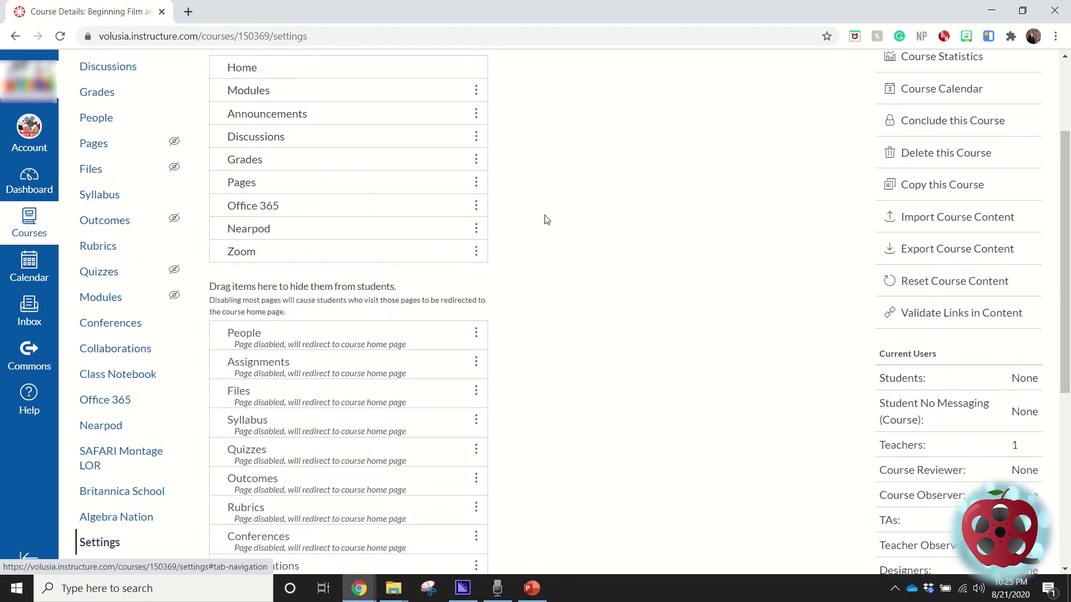
{"action": "scroll", "coordinate": [546, 219], "scroll_direction": "down", "scroll_amount": 7}
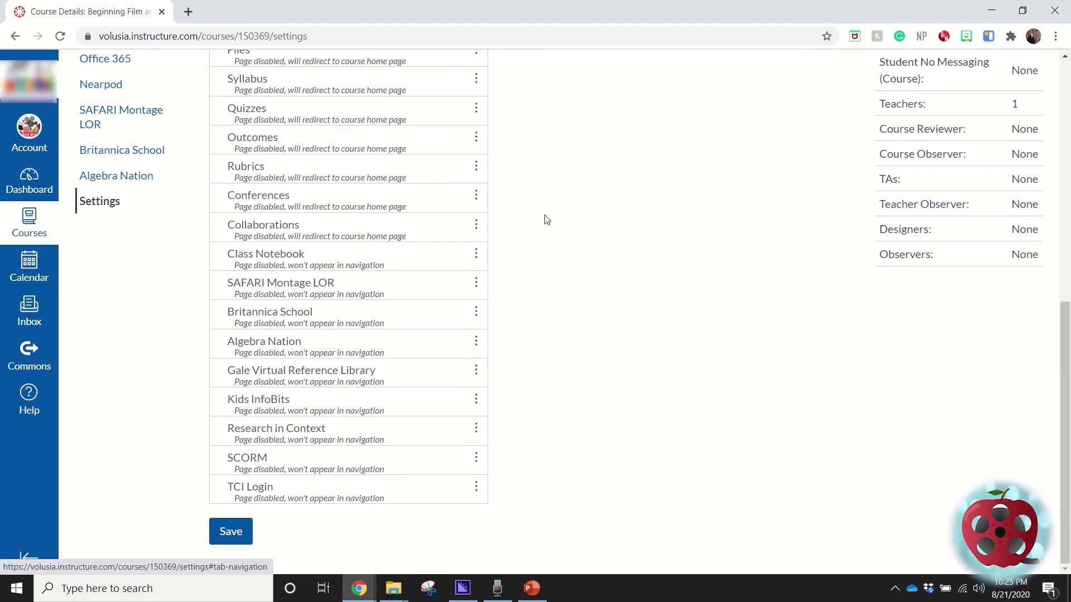
{"action": "left_click", "coordinate": [235, 544]}
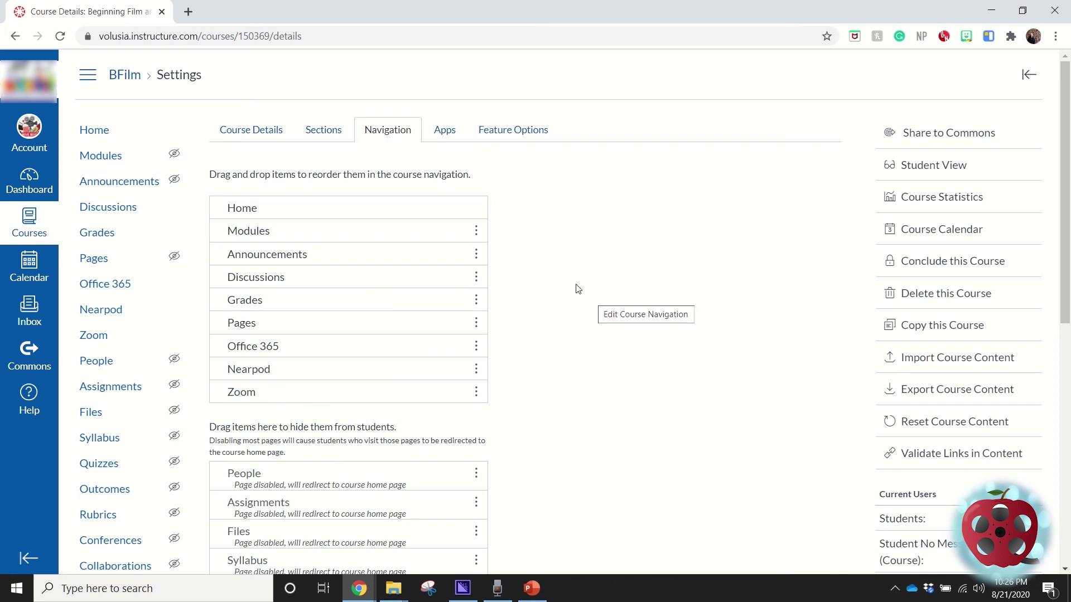
Filter the course's external apps by the name "Gme" and open the GMetrix app's details.
{"action": "left_click", "coordinate": [453, 131]}
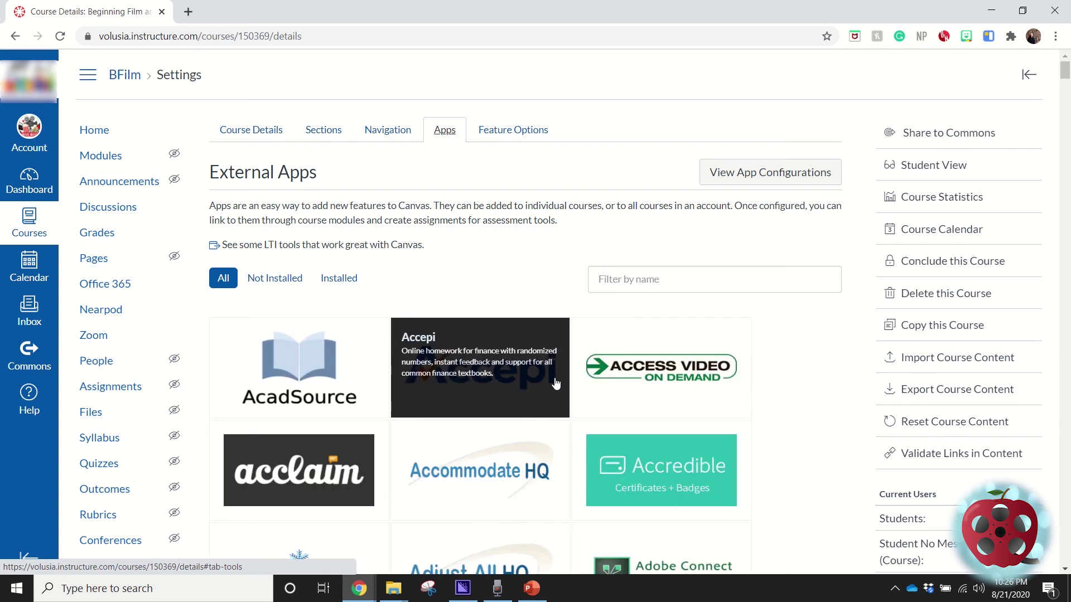
{"action": "left_click", "coordinate": [378, 132]}
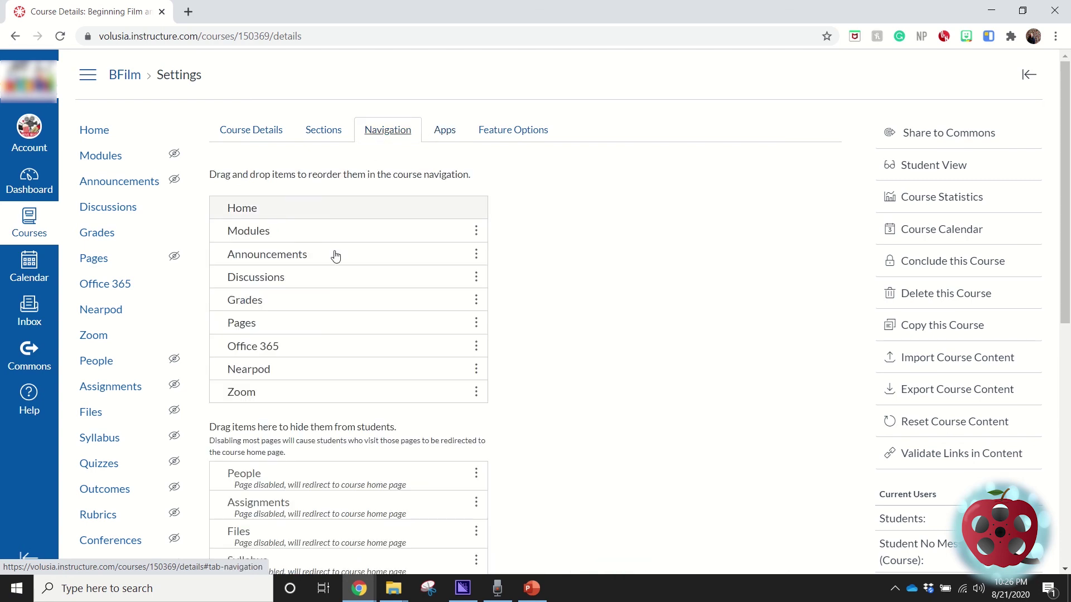
{"action": "left_click", "coordinate": [444, 133]}
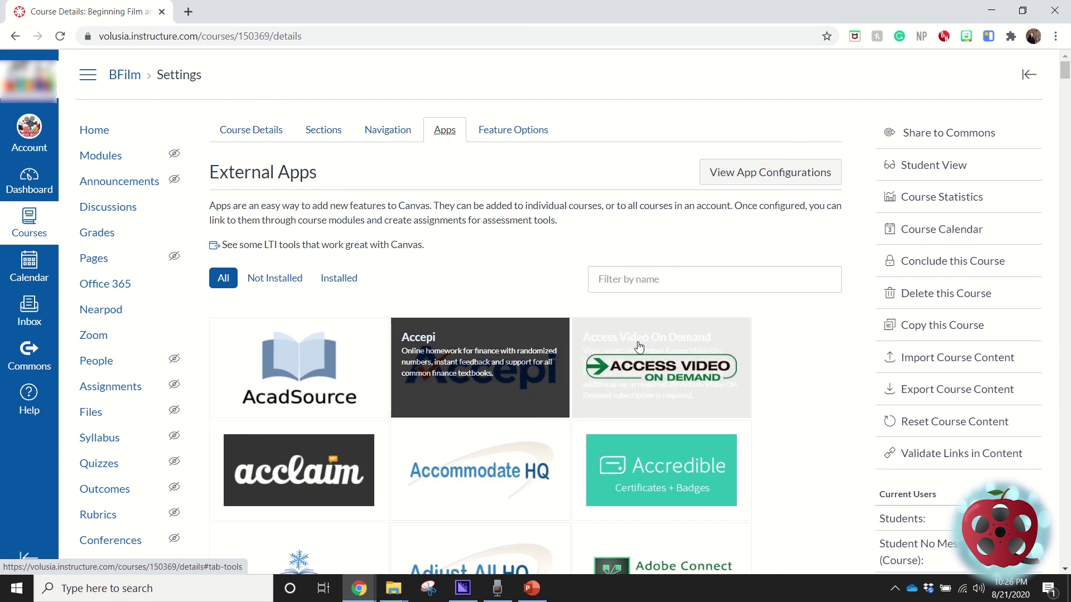
{"action": "left_click", "coordinate": [665, 283]}
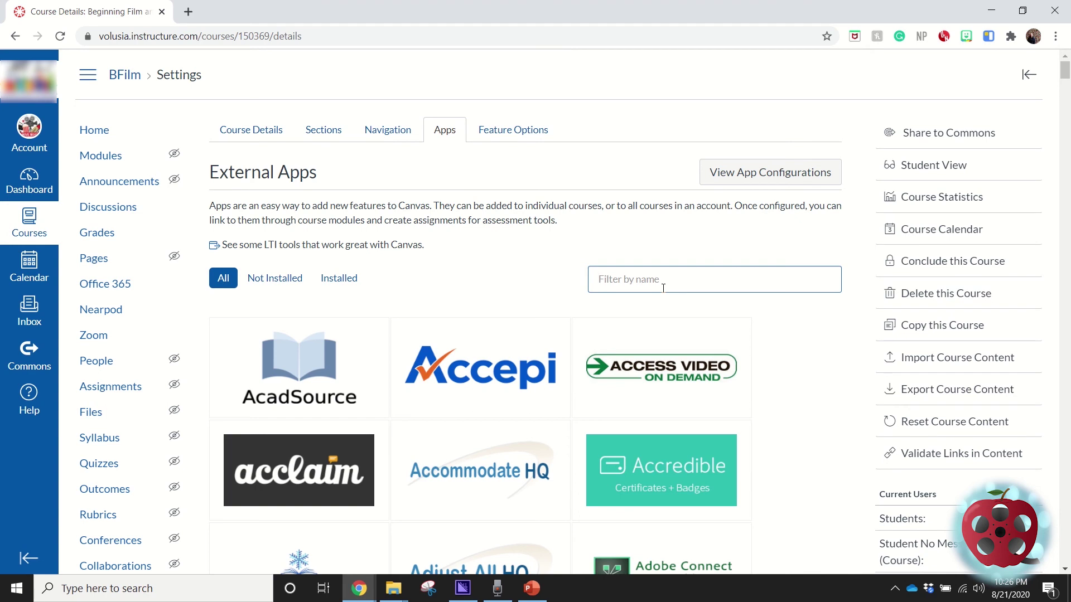
{"action": "type", "text": "Gme"}
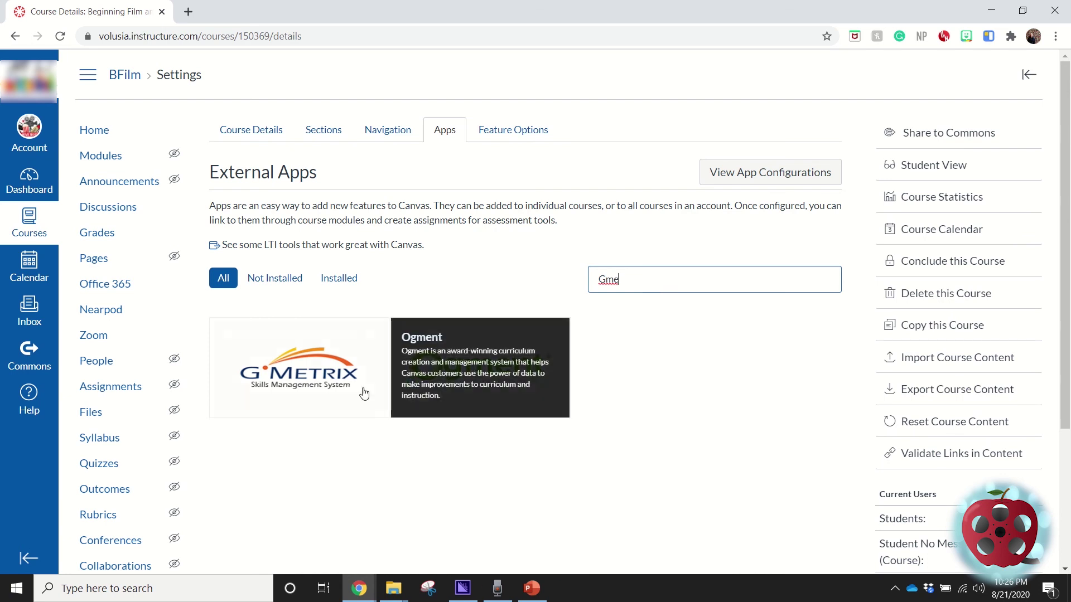
{"action": "left_click", "coordinate": [322, 388]}
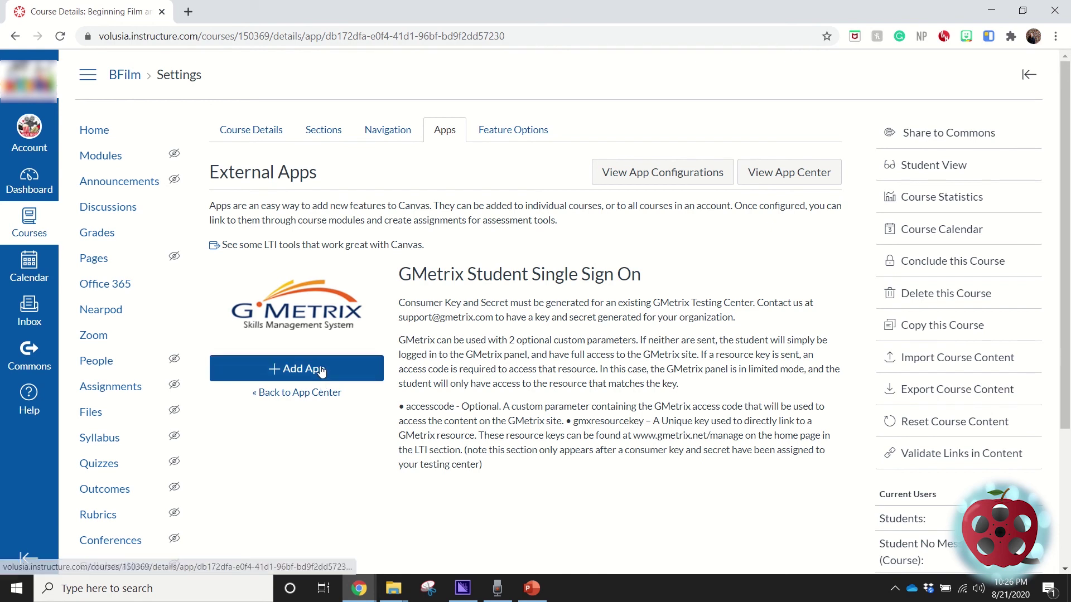
Check which credentials adding the GMetrix Student Single Sign On app requires, and close the form without adding it.
{"action": "left_click", "coordinate": [320, 369]}
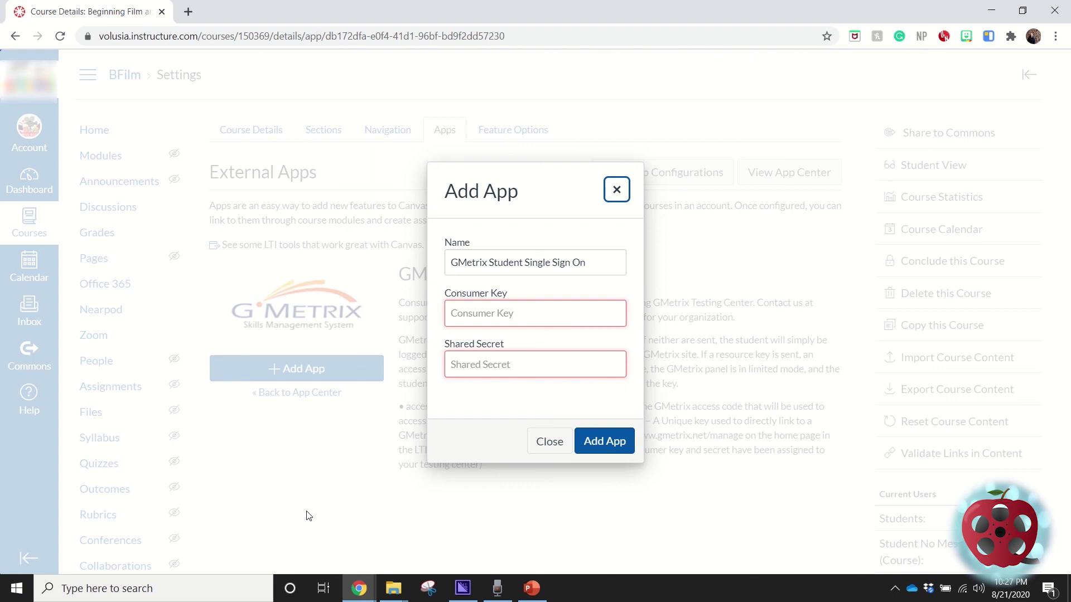
{"action": "left_click", "coordinate": [555, 444]}
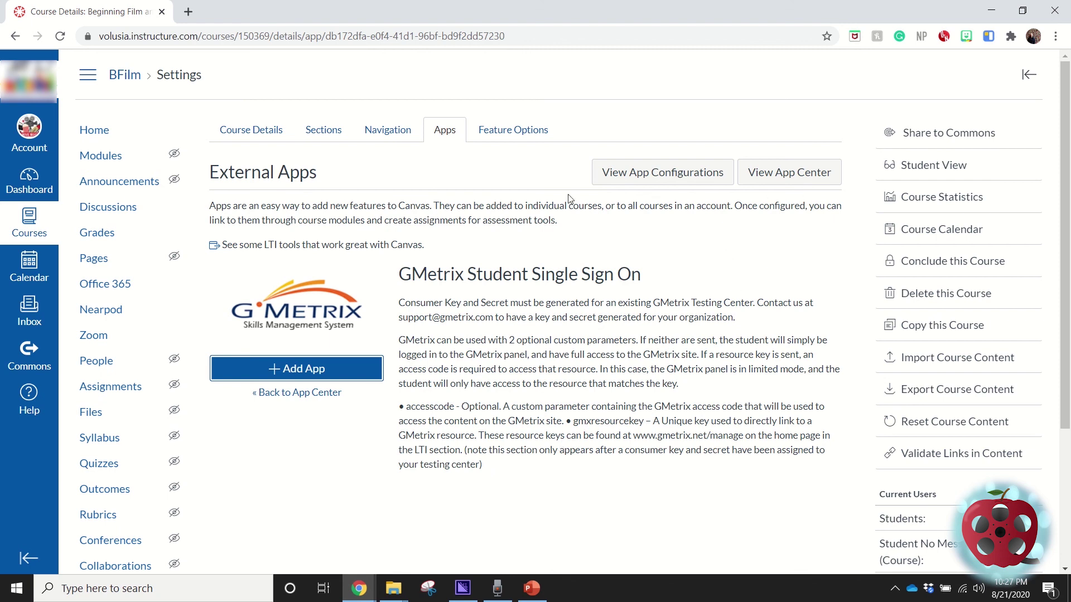
Examine the course's feature options, from Learning Mastery Gradebook through Assignment Allowed Attempts, and the list of current users.
{"action": "left_click", "coordinate": [444, 131]}
{"action": "left_click", "coordinate": [501, 134]}
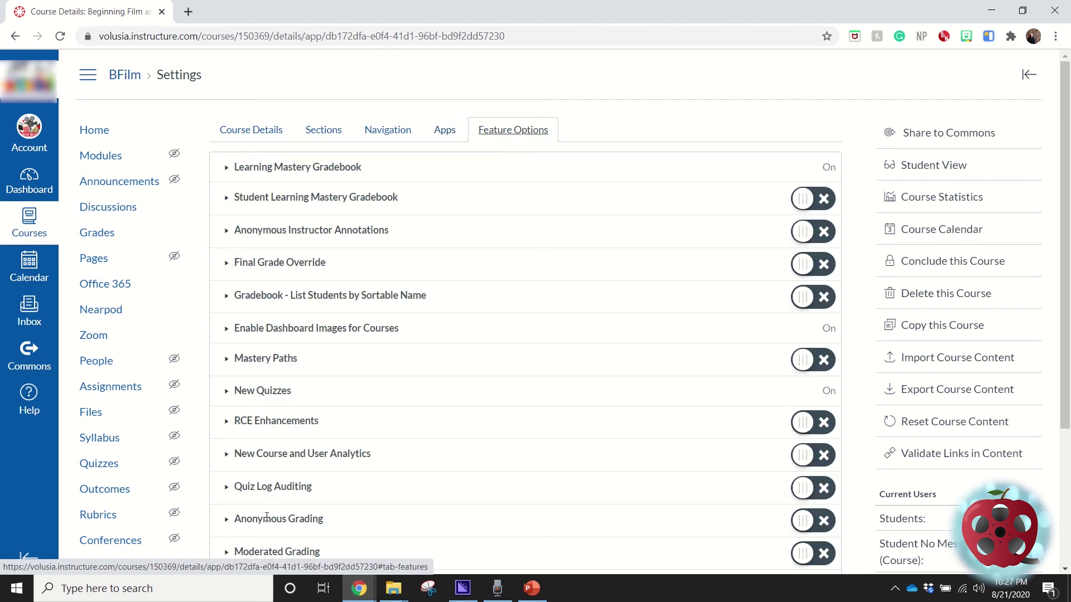
{"action": "scroll", "coordinate": [377, 347], "scroll_direction": "down", "scroll_amount": 3}
{"action": "scroll", "coordinate": [378, 347], "scroll_direction": "up", "scroll_amount": 3}
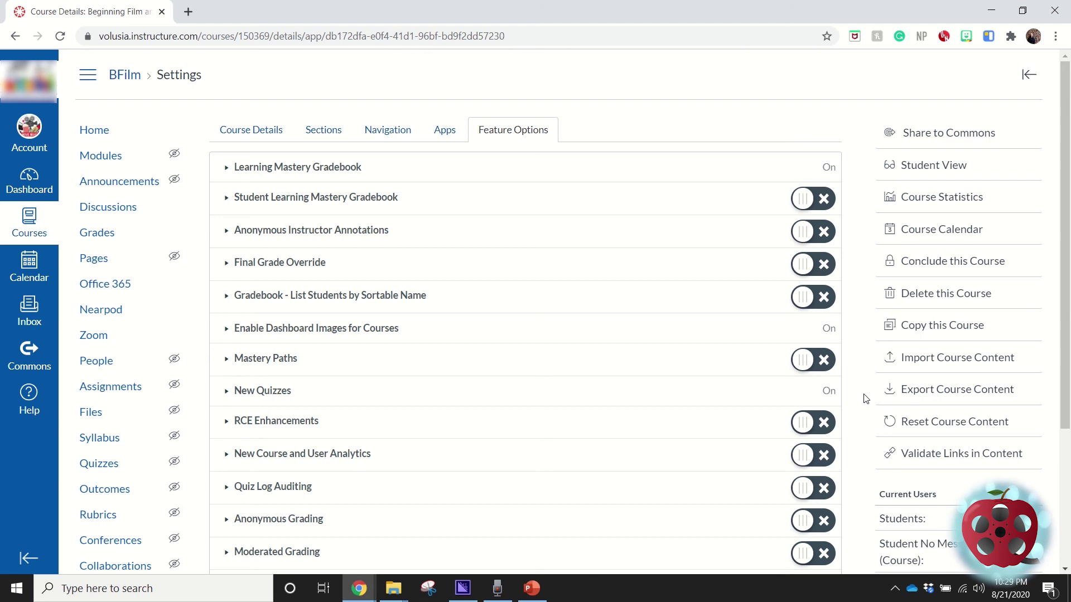
{"action": "scroll", "coordinate": [865, 398], "scroll_direction": "down", "scroll_amount": 3}
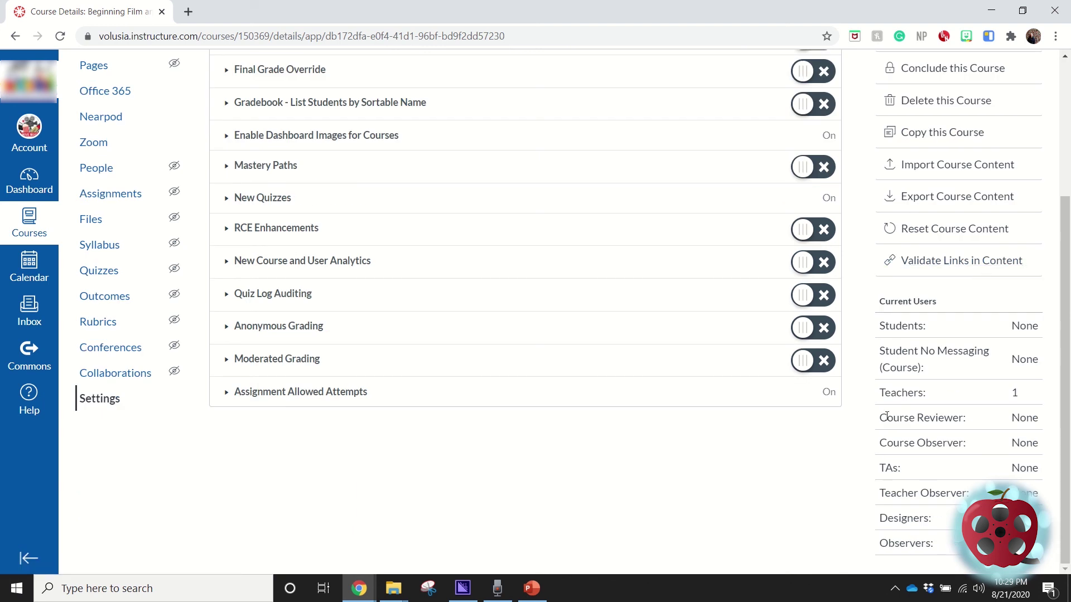
{"action": "scroll", "coordinate": [887, 418], "scroll_direction": "up", "scroll_amount": 3}
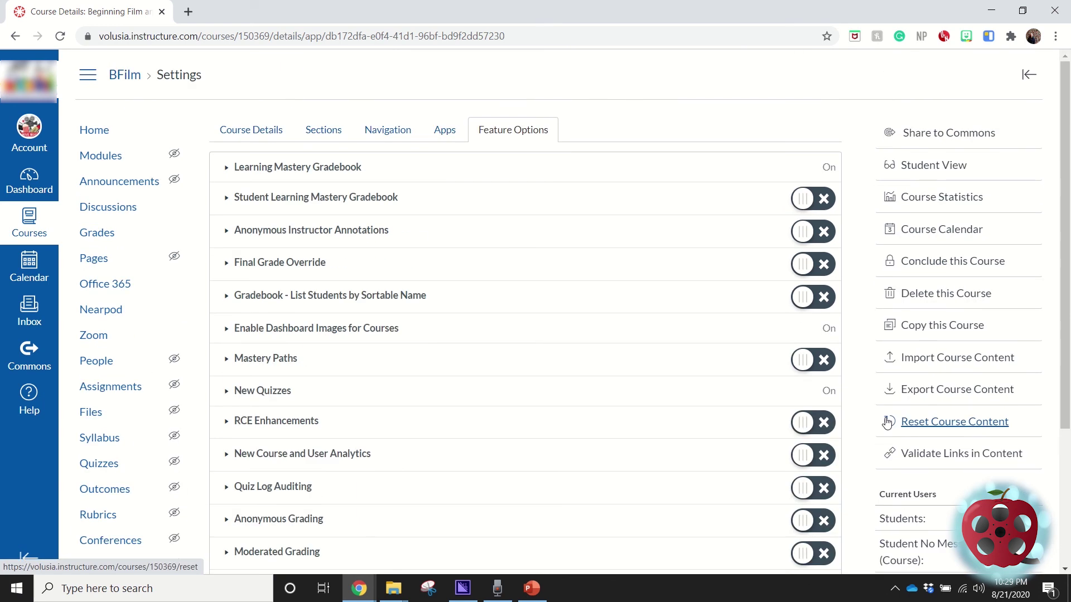